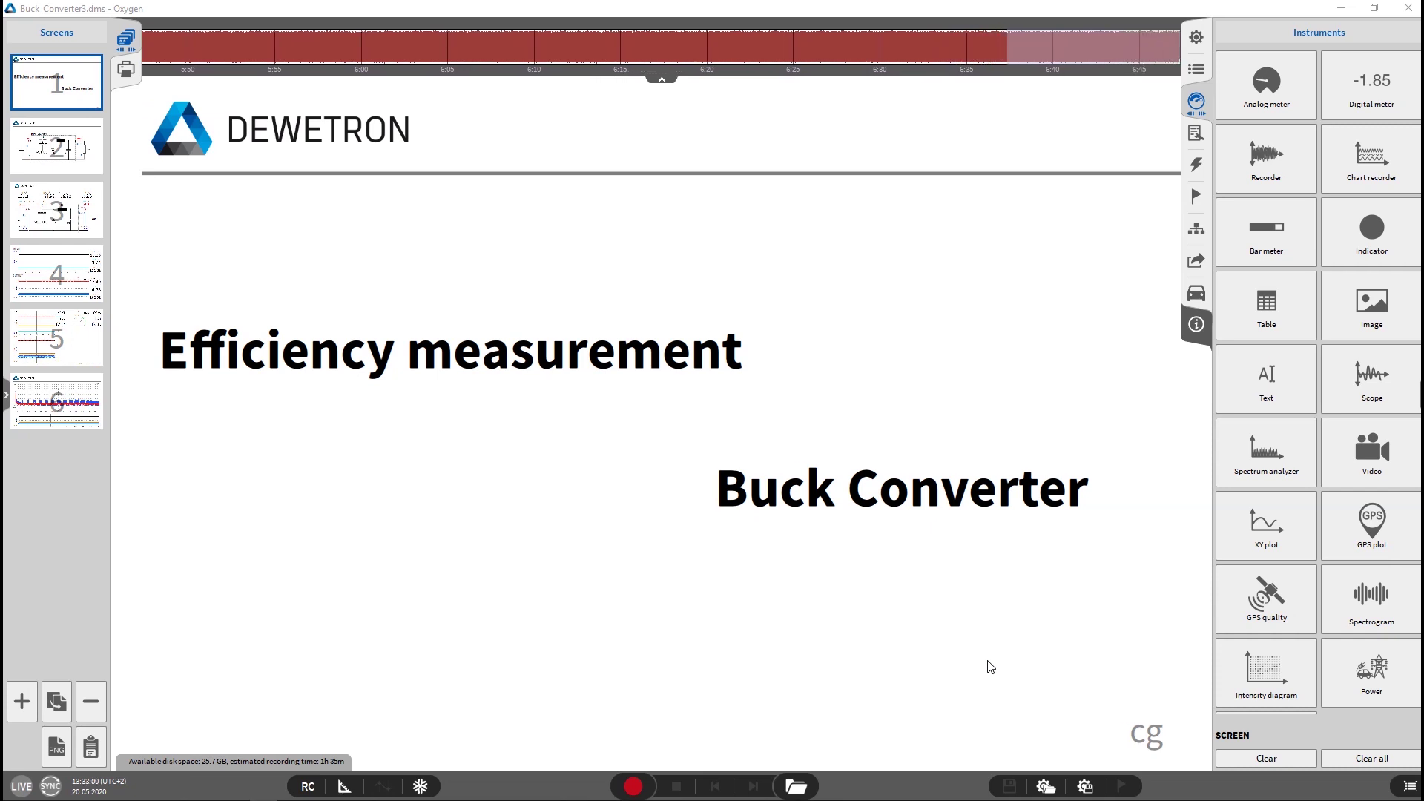
- Show the buck converter circuit diagram screen, then screen 3 with live values over the circuit
{"action": "left_click", "coordinate": [54, 145]}
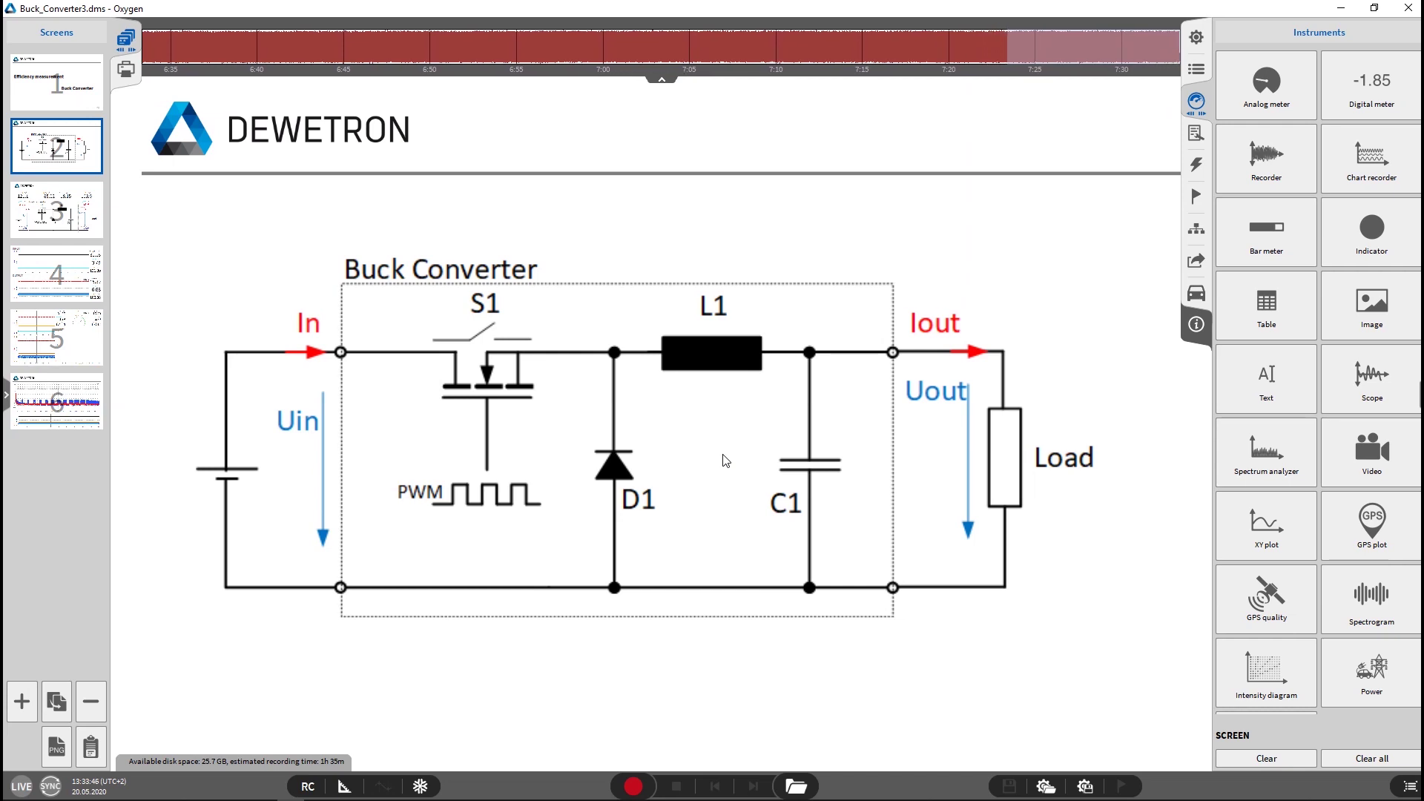
{"action": "left_click", "coordinate": [60, 218]}
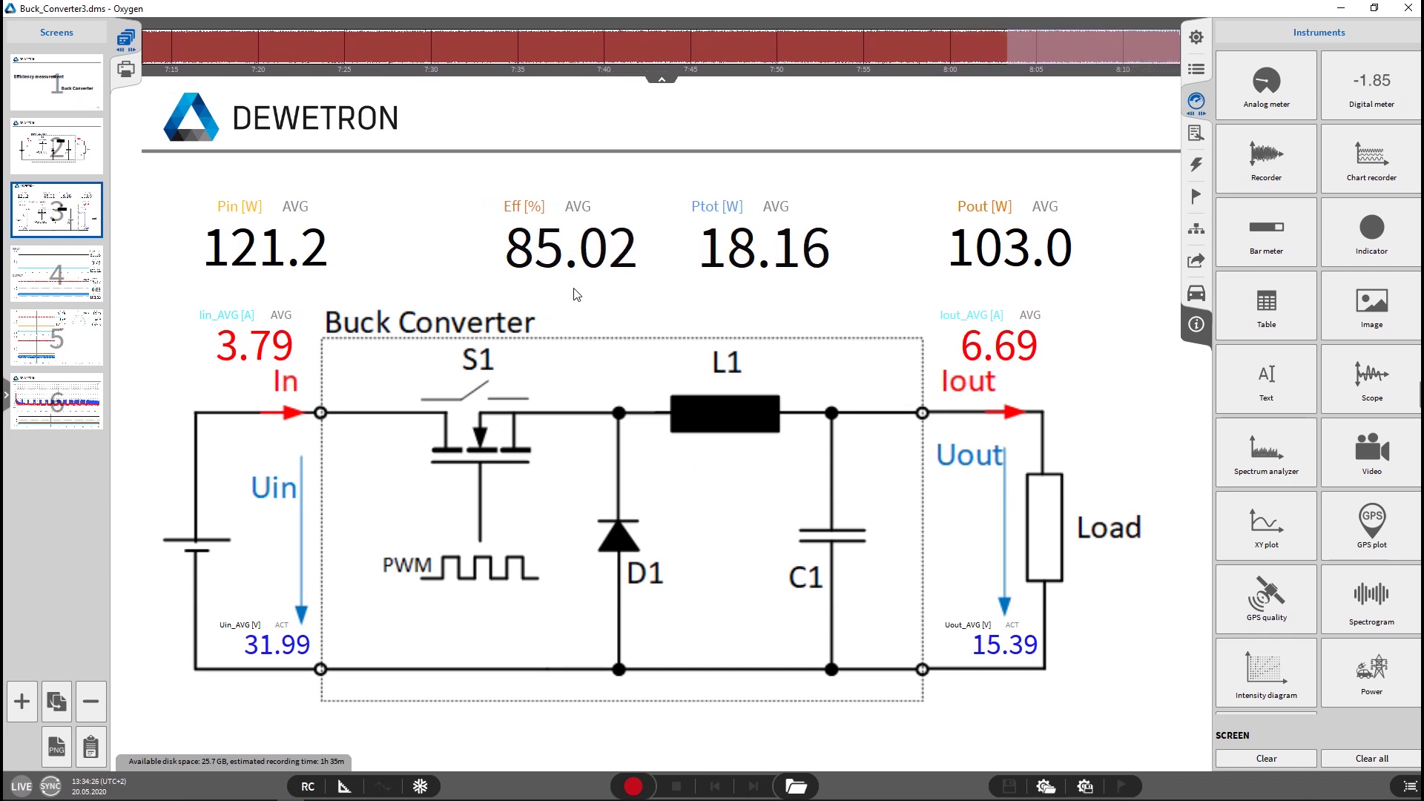
- Switch to screen 4 with the INPUT and OUTPUT trend charts
{"action": "left_click", "coordinate": [61, 288]}
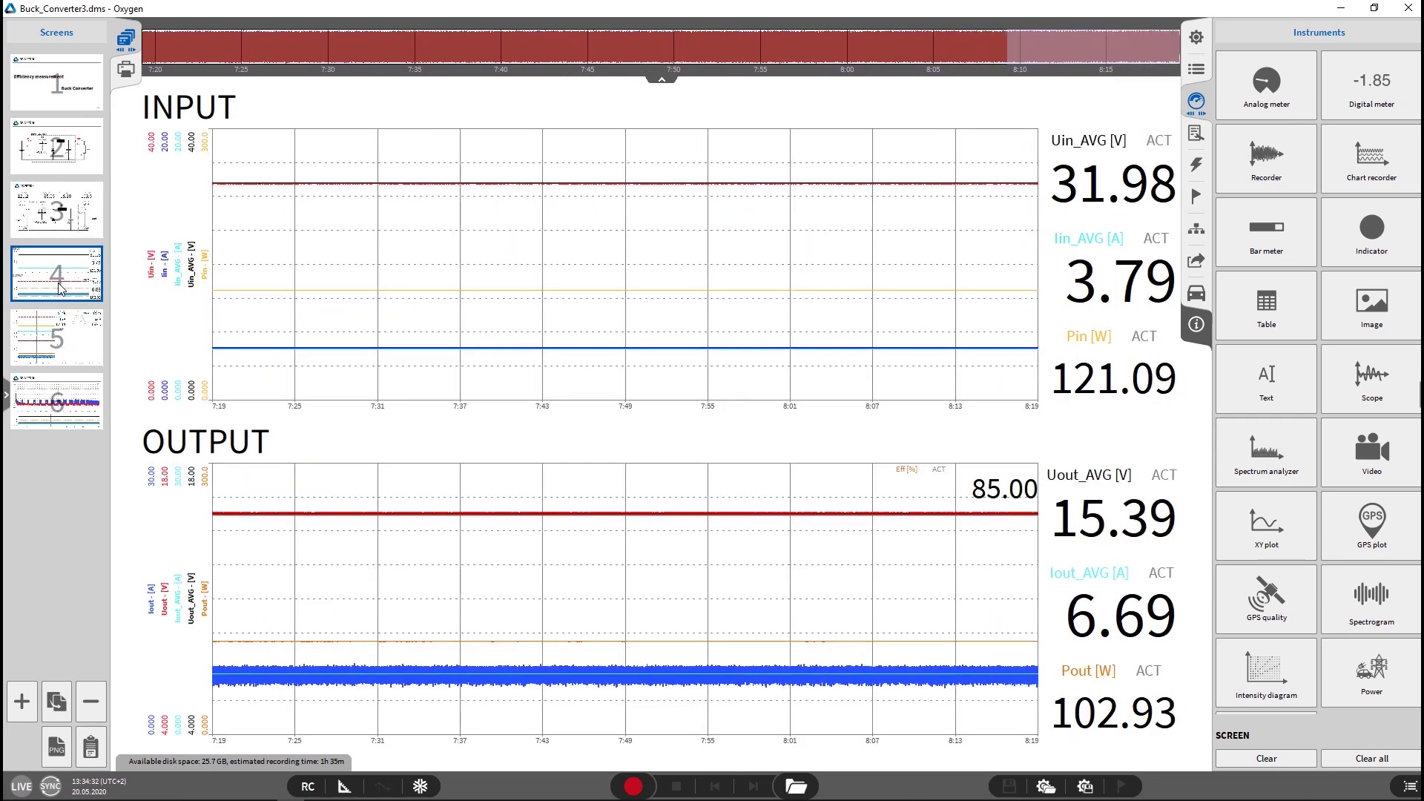
- Show the Data Channels tree, then move to screen 5 with the efficiency gauge and XY plot
{"action": "left_click", "coordinate": [1196, 69]}
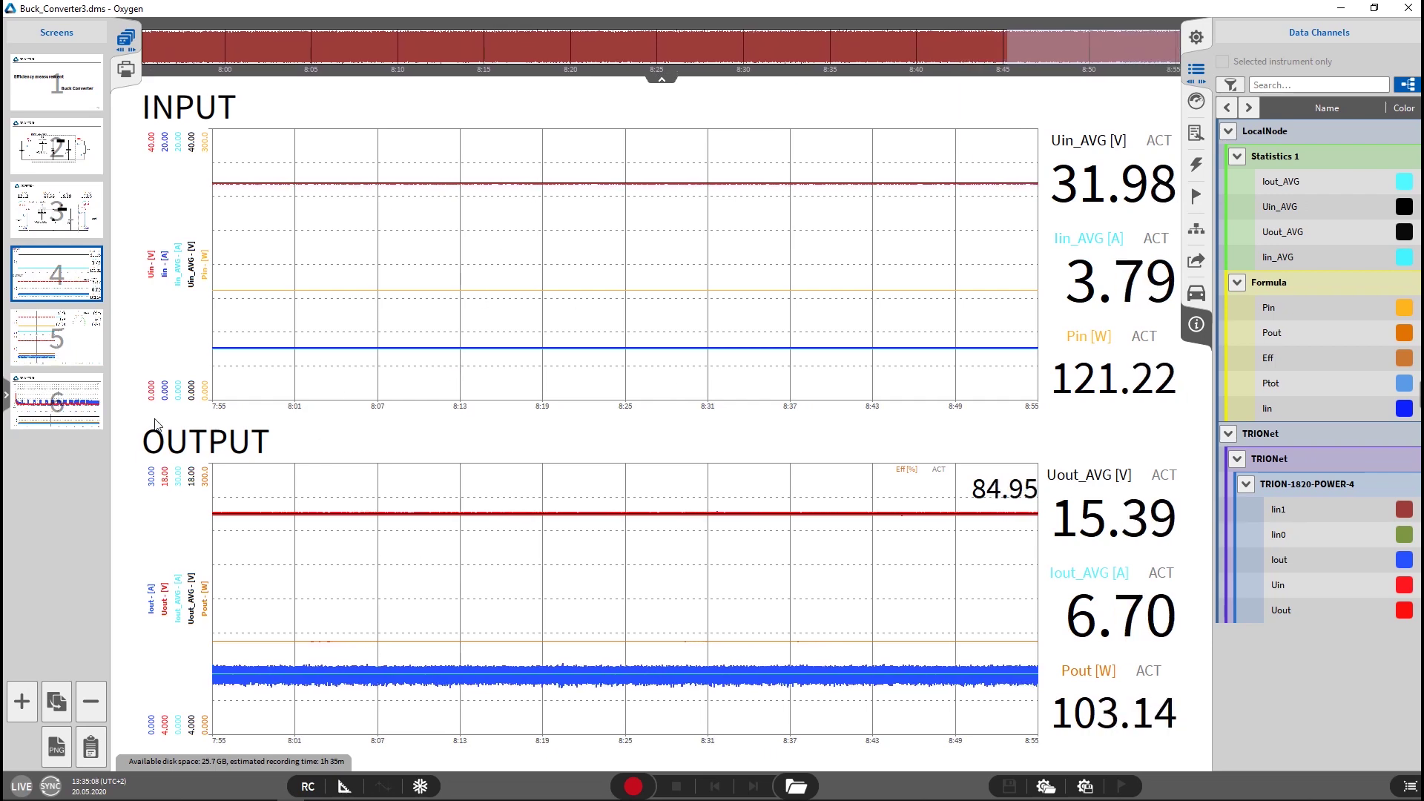
{"action": "left_click", "coordinate": [62, 343]}
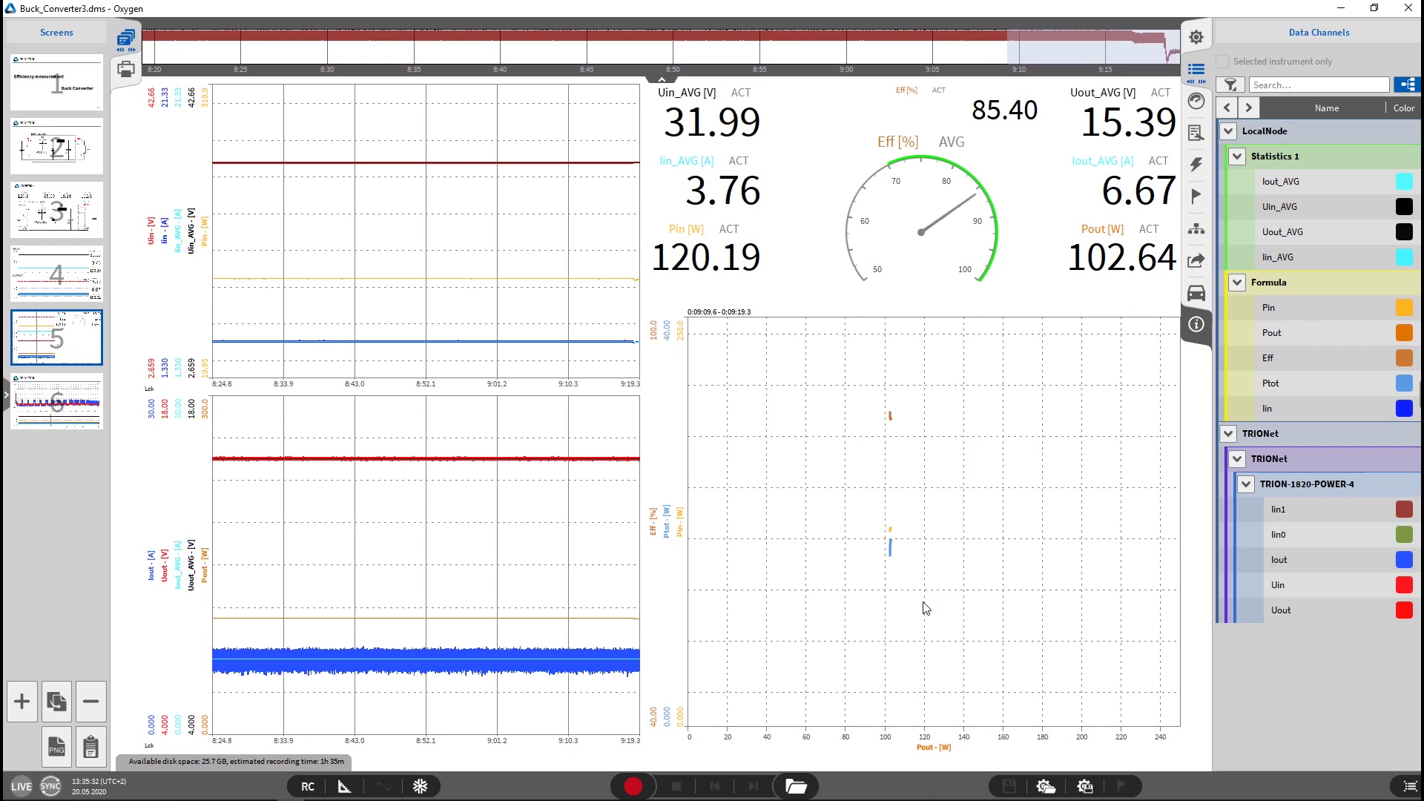
- Start recording the power cycle to a new data file and select the efficiency XY plot
{"action": "left_click", "coordinate": [634, 786]}
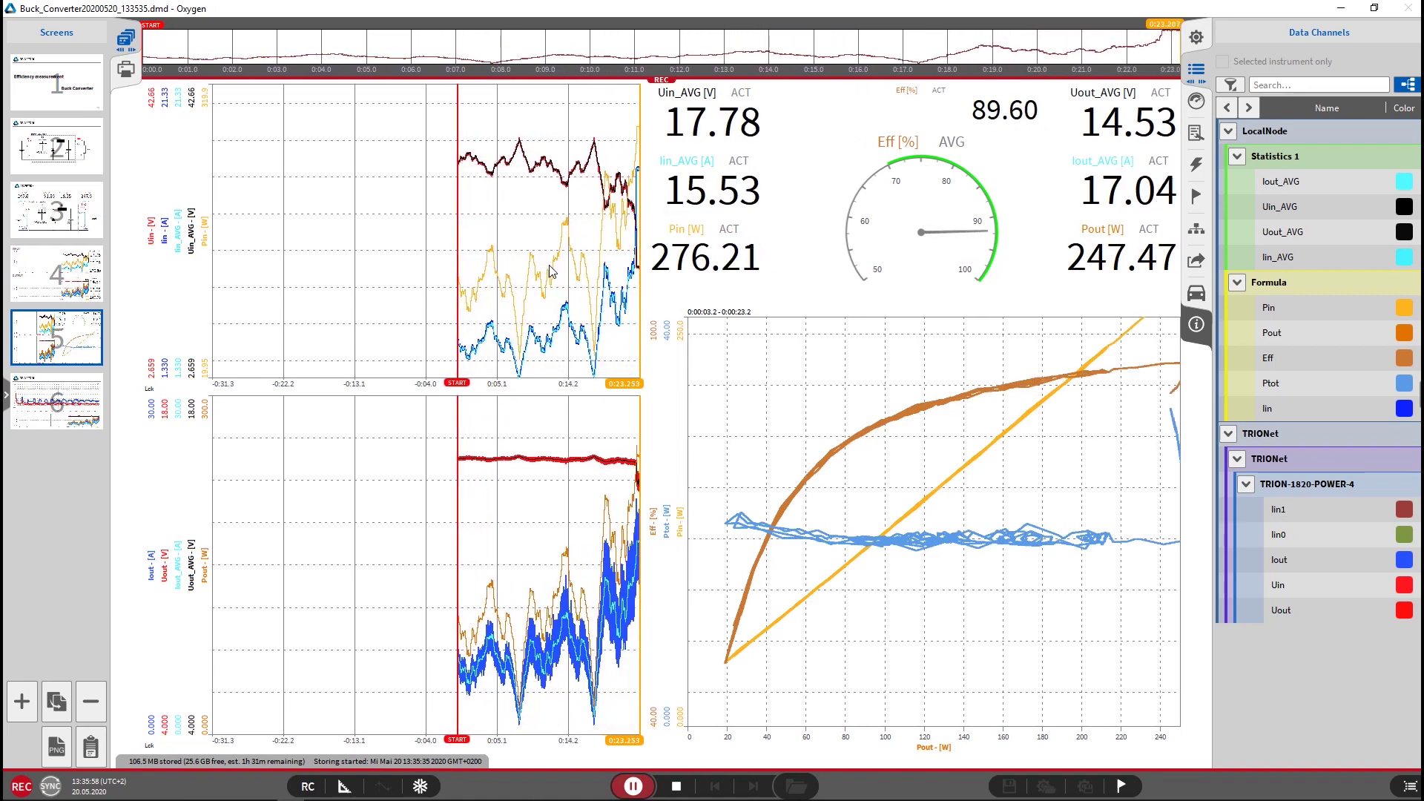
{"action": "left_click", "coordinate": [933, 555]}
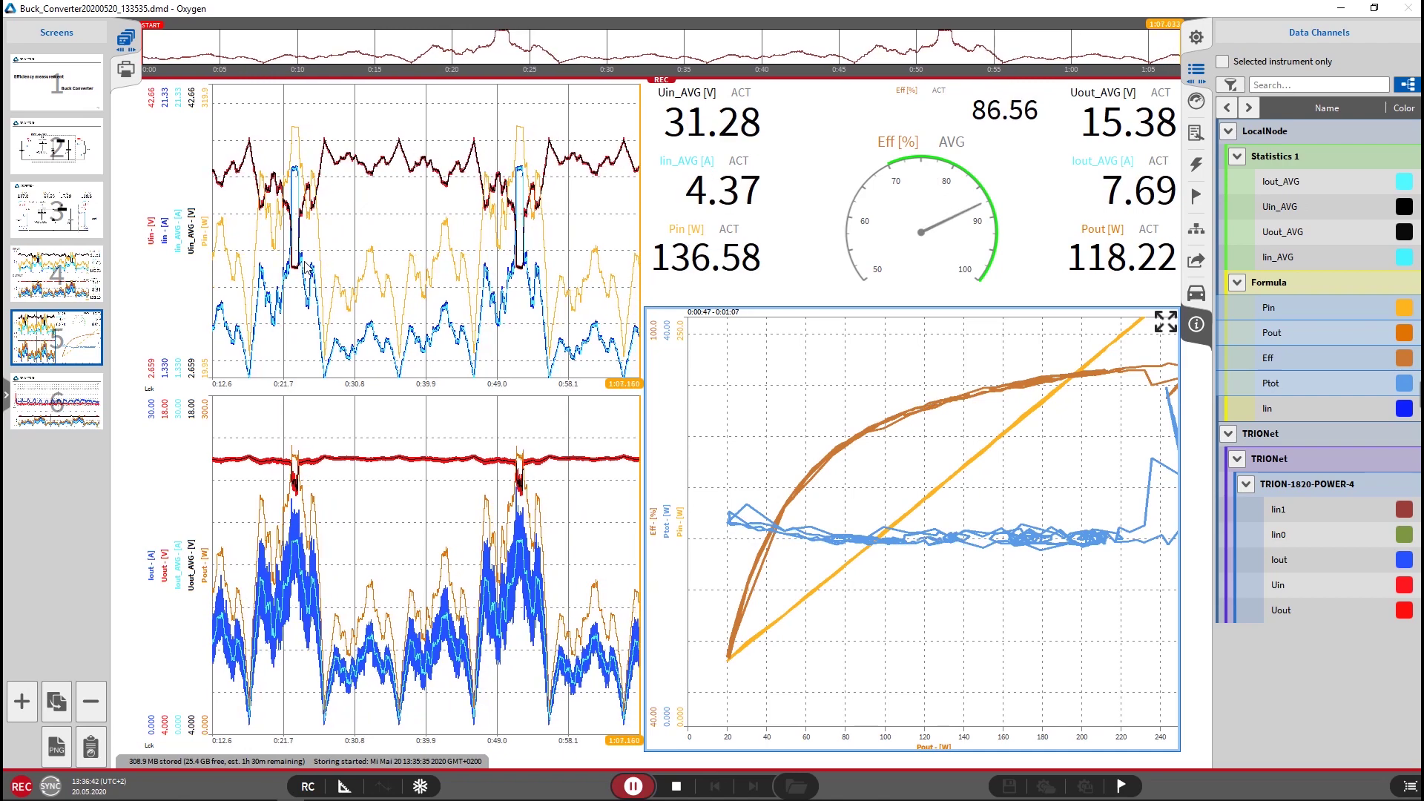
- Zoom the upper input chart to roughly the 0:15–0:32 time range
{"action": "left_click", "coordinate": [511, 271]}
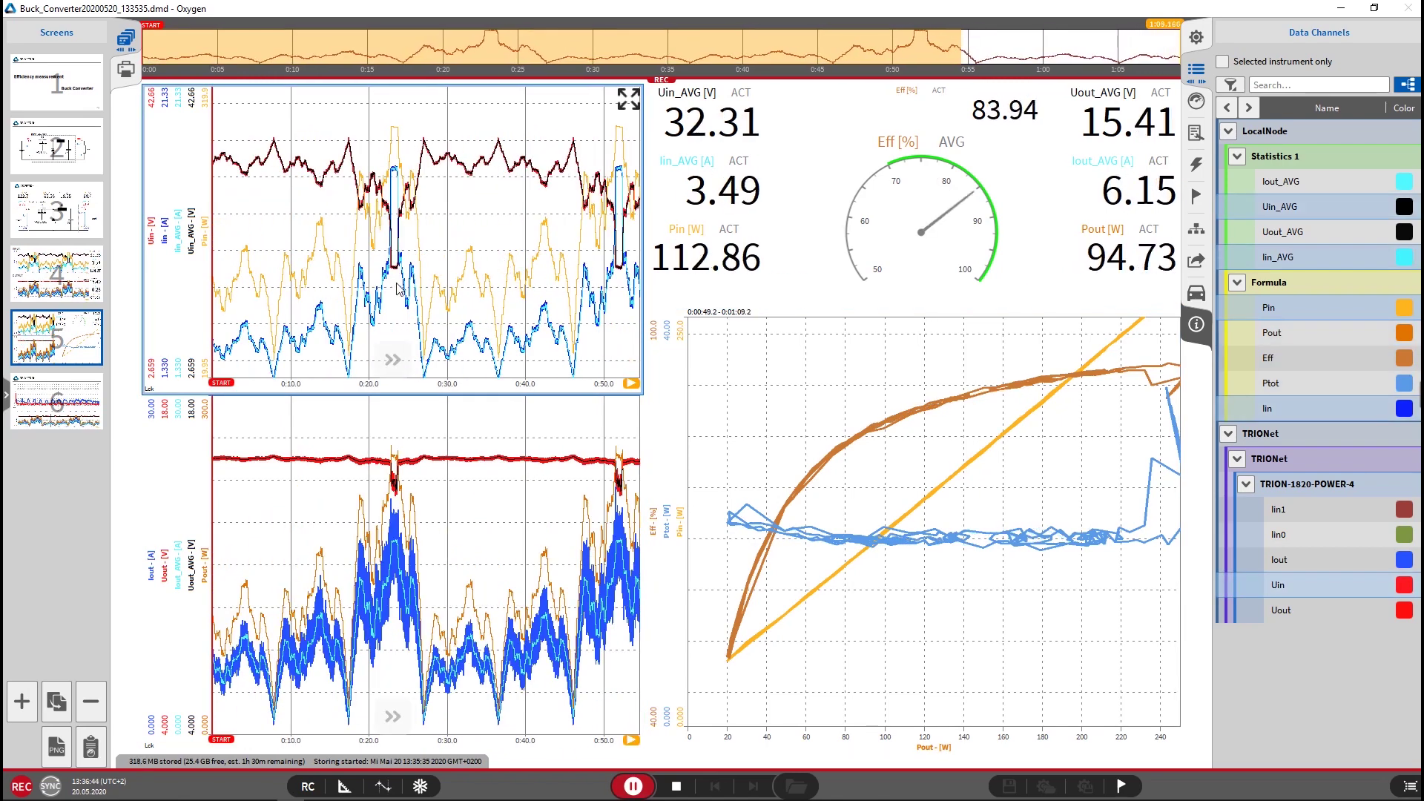
{"action": "left_click_drag", "start_coordinate": [327, 267], "coordinate": [467, 265]}
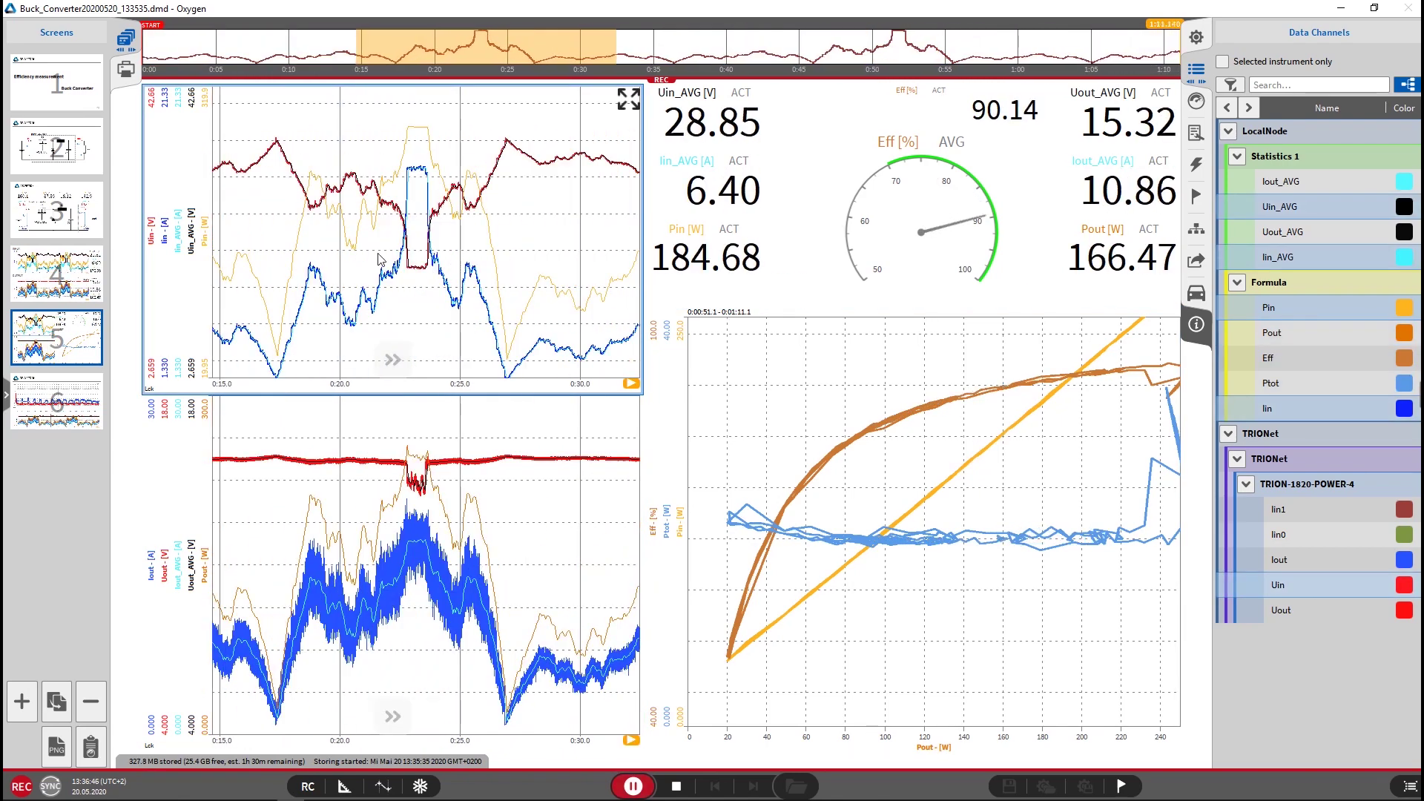
{"action": "left_click_drag", "start_coordinate": [336, 260], "coordinate": [510, 257]}
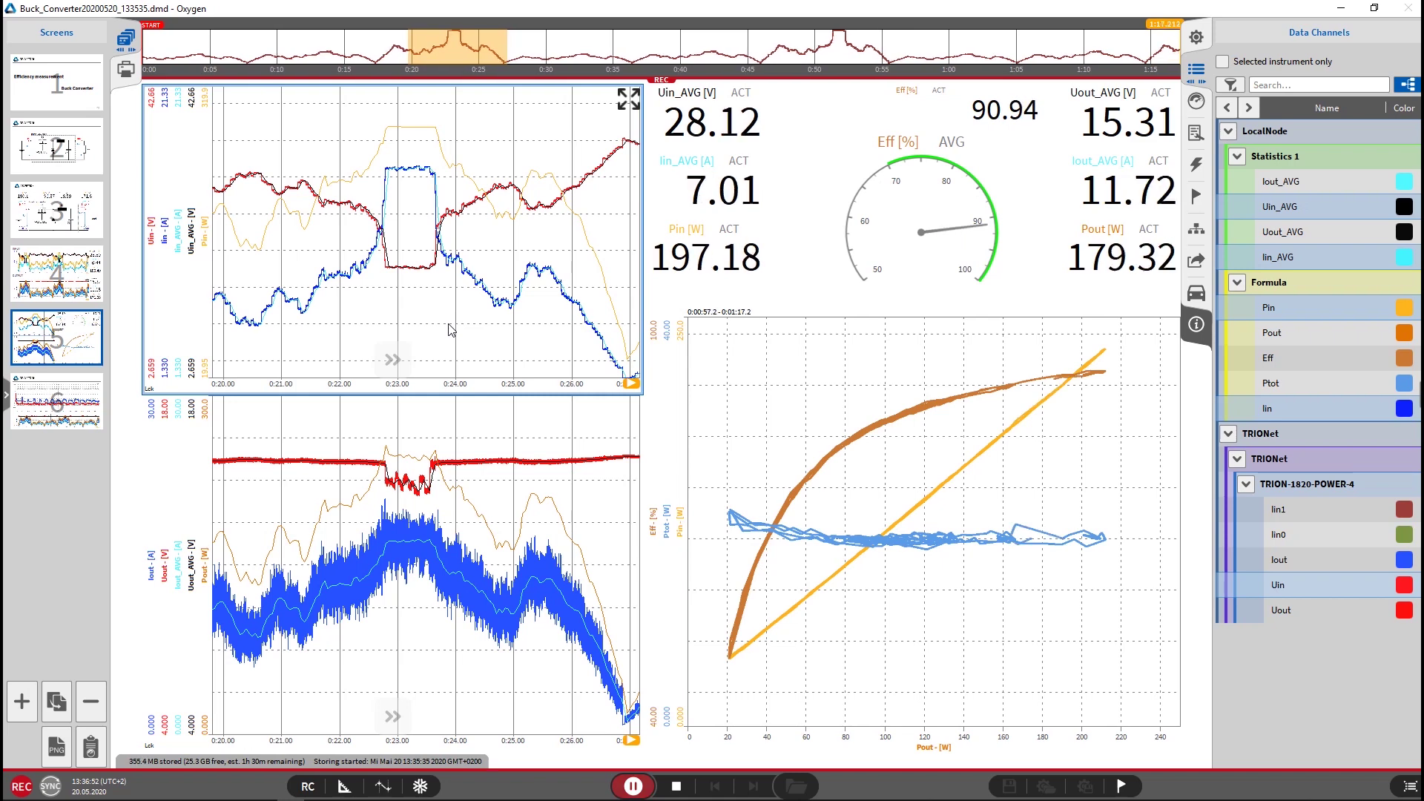
- Place cursors A and B around the 0:23 plateau, spanning 2.435 s with Pin averaging 249.15 W
{"action": "left_click", "coordinate": [383, 786]}
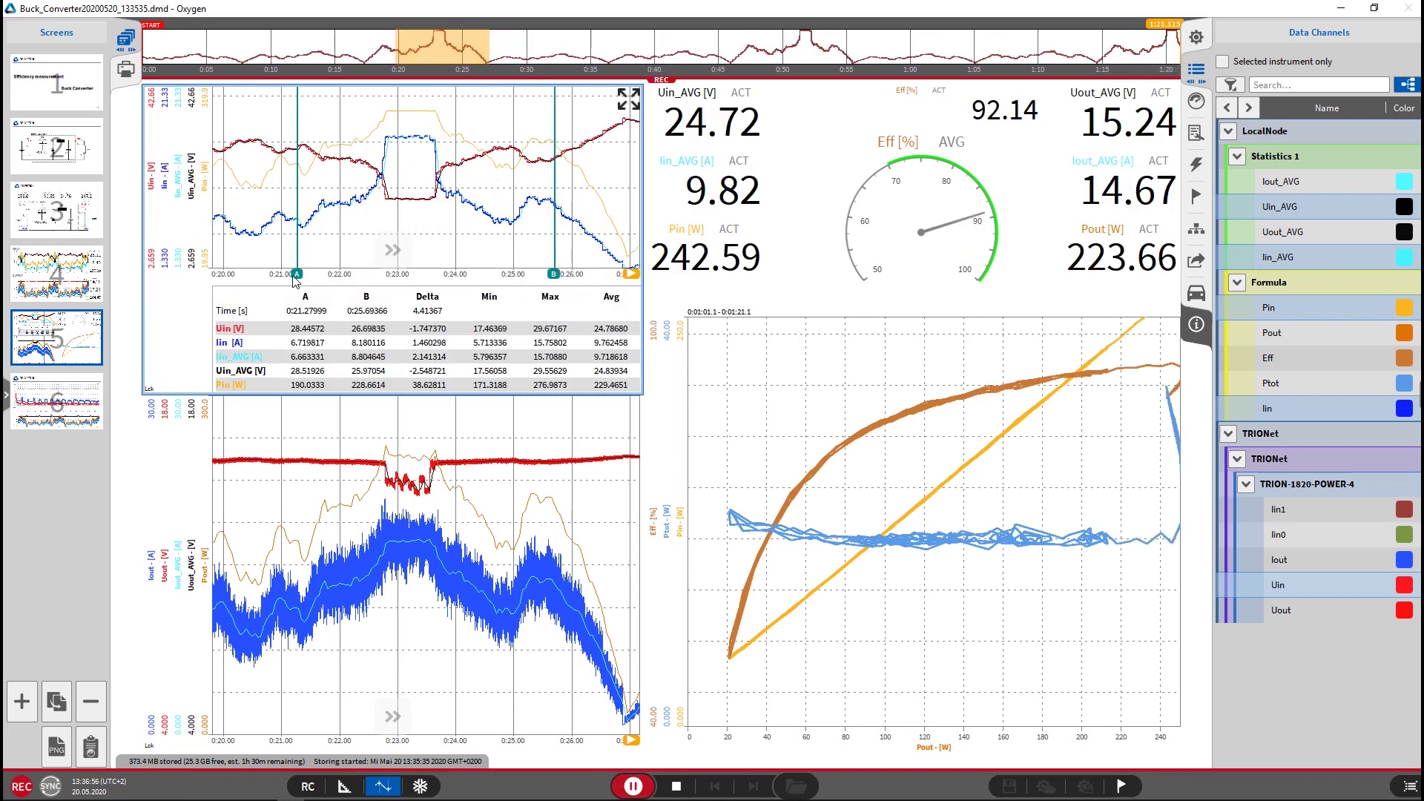
{"action": "left_click_drag", "start_coordinate": [297, 186], "coordinate": [331, 186]}
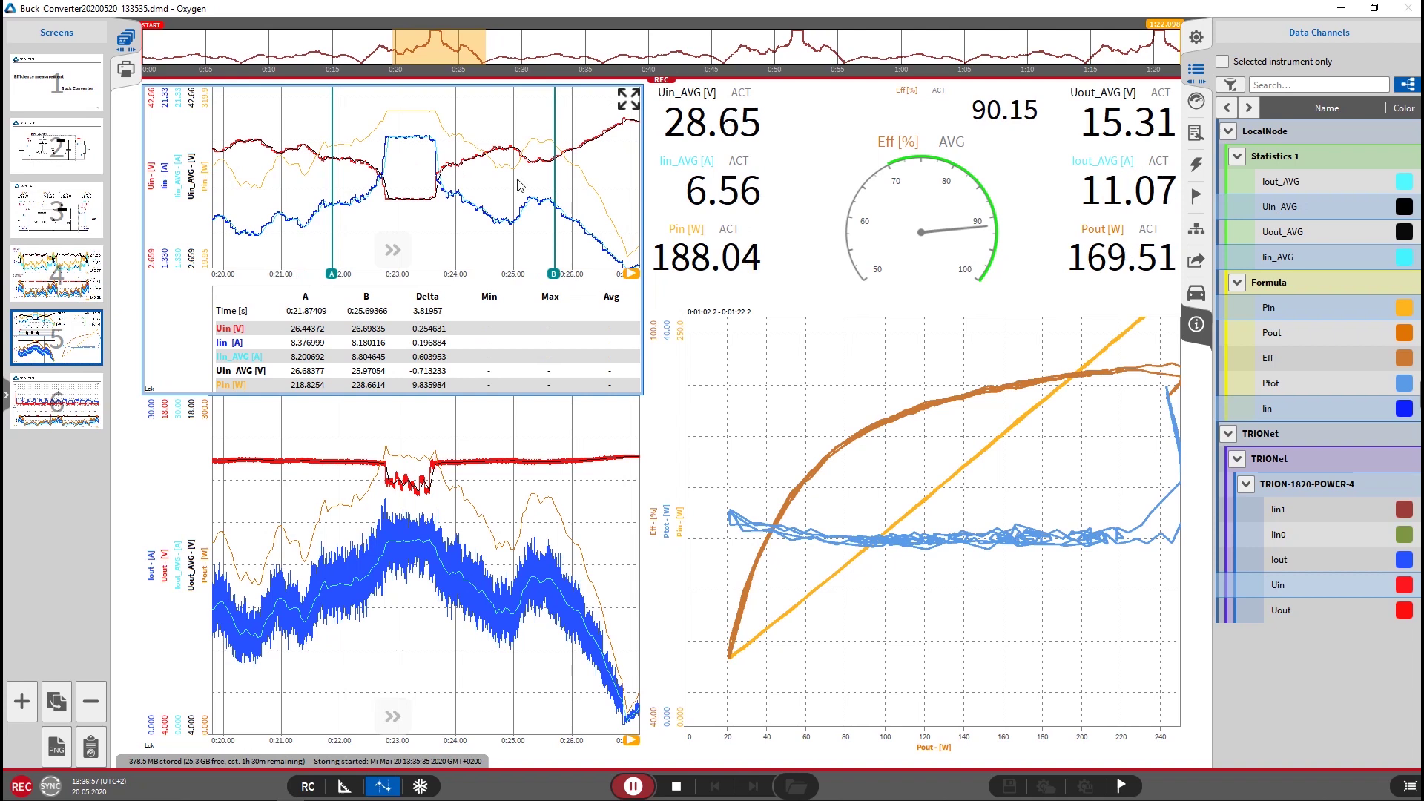
{"action": "left_click", "coordinate": [628, 100]}
{"action": "left_click_drag", "start_coordinate": [983, 631], "coordinate": [803, 629]}
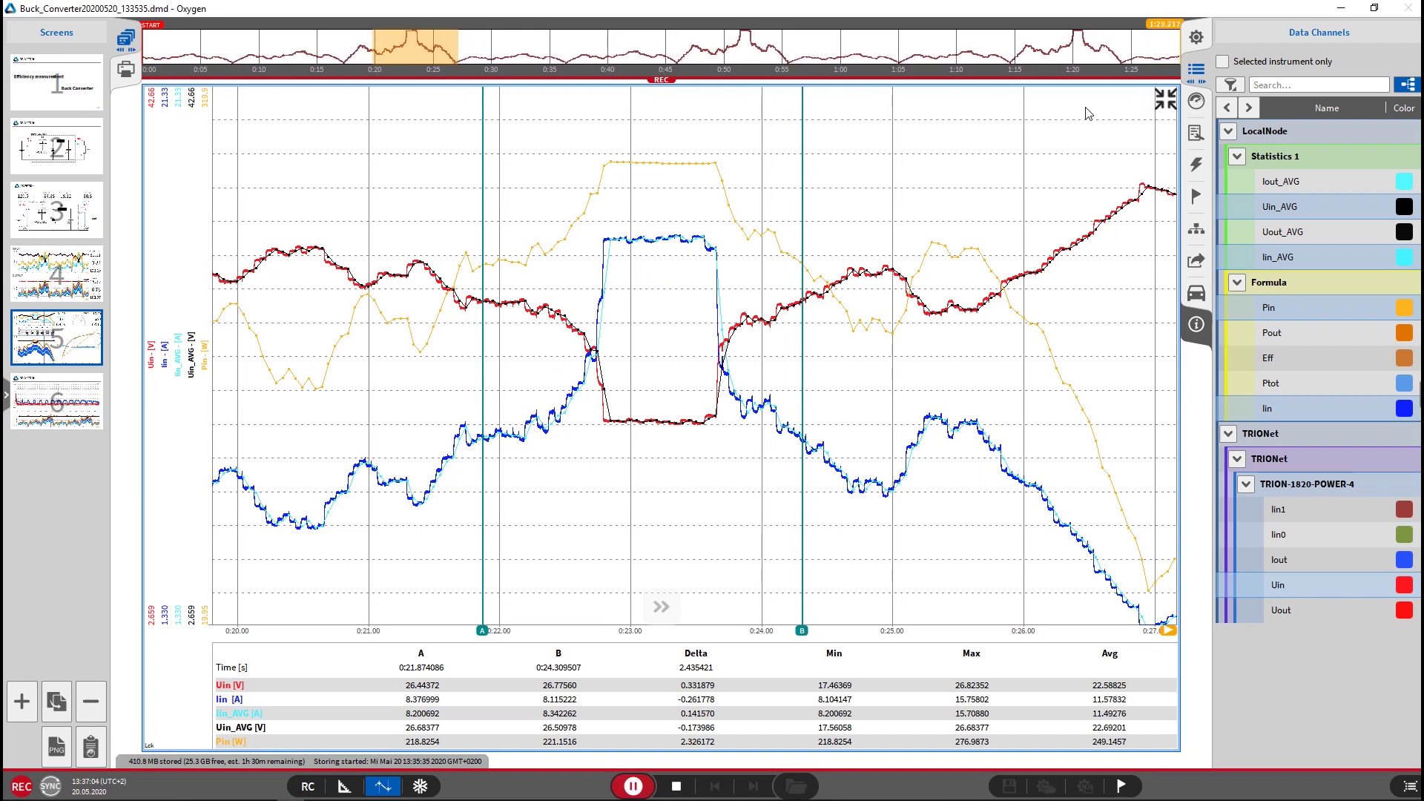
{"action": "left_click", "coordinate": [1158, 100]}
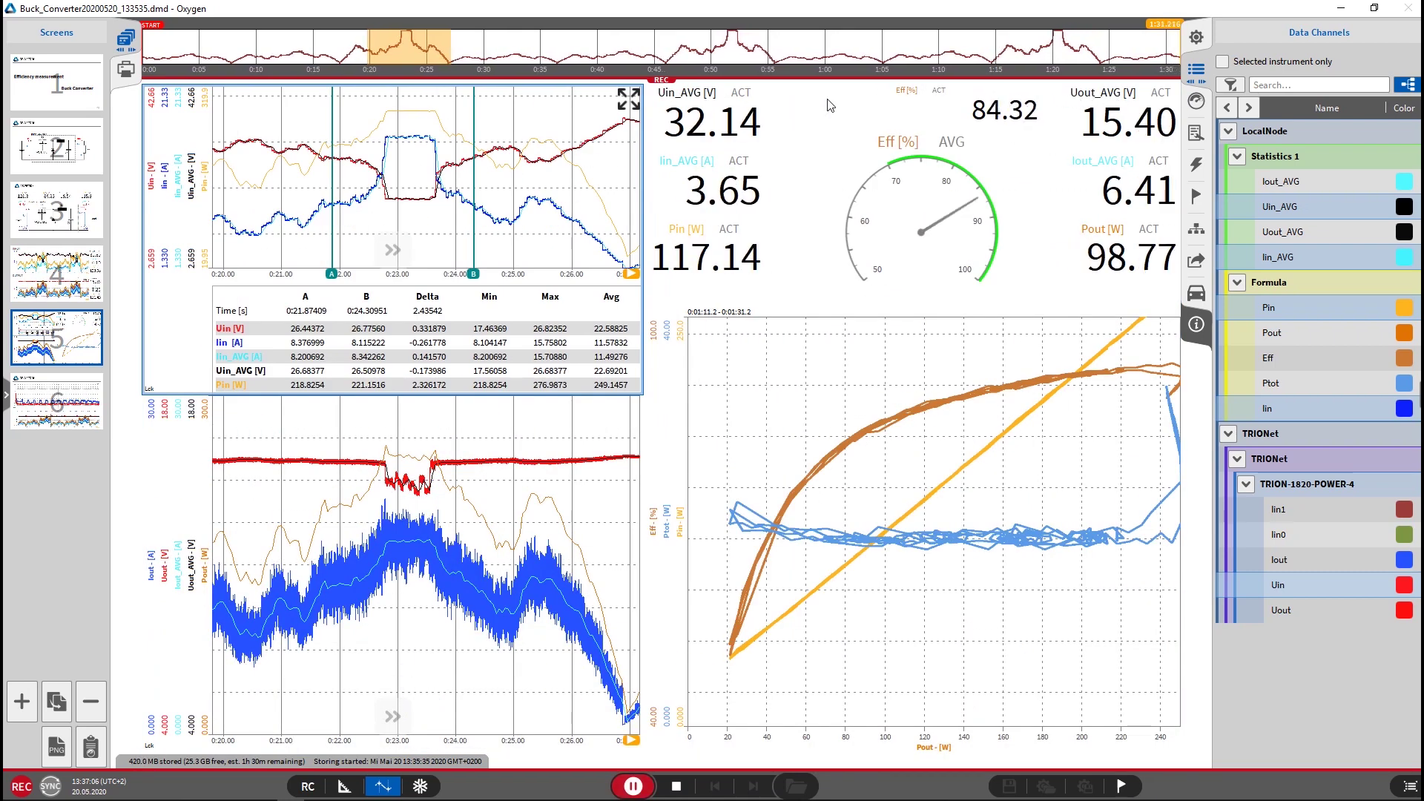
- Remove the cursors, return the charts to live data over 1 minute, and open the spectrum screen
{"action": "left_click", "coordinate": [384, 785]}
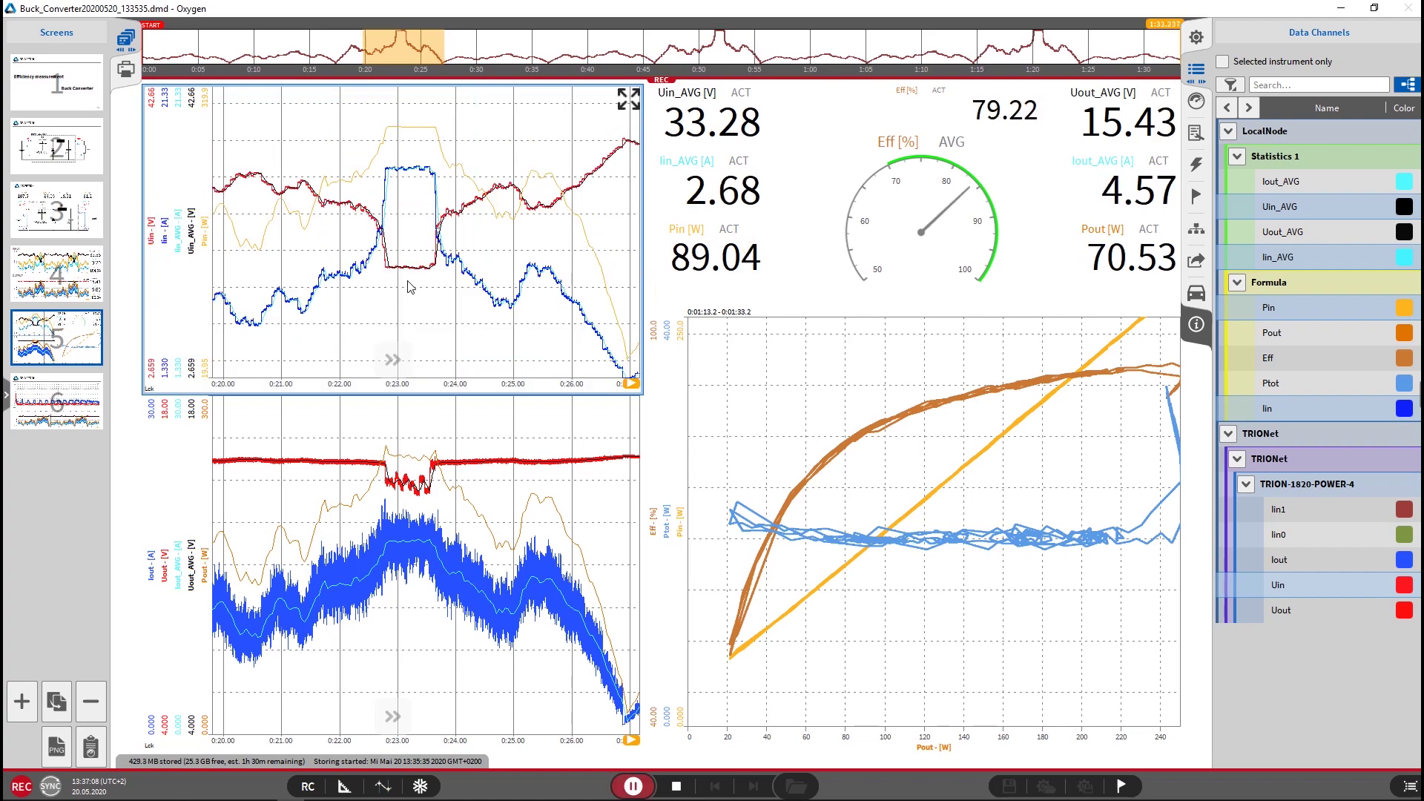
{"action": "left_click", "coordinate": [392, 360]}
{"action": "mouse_move", "coordinate": [405, 387]}
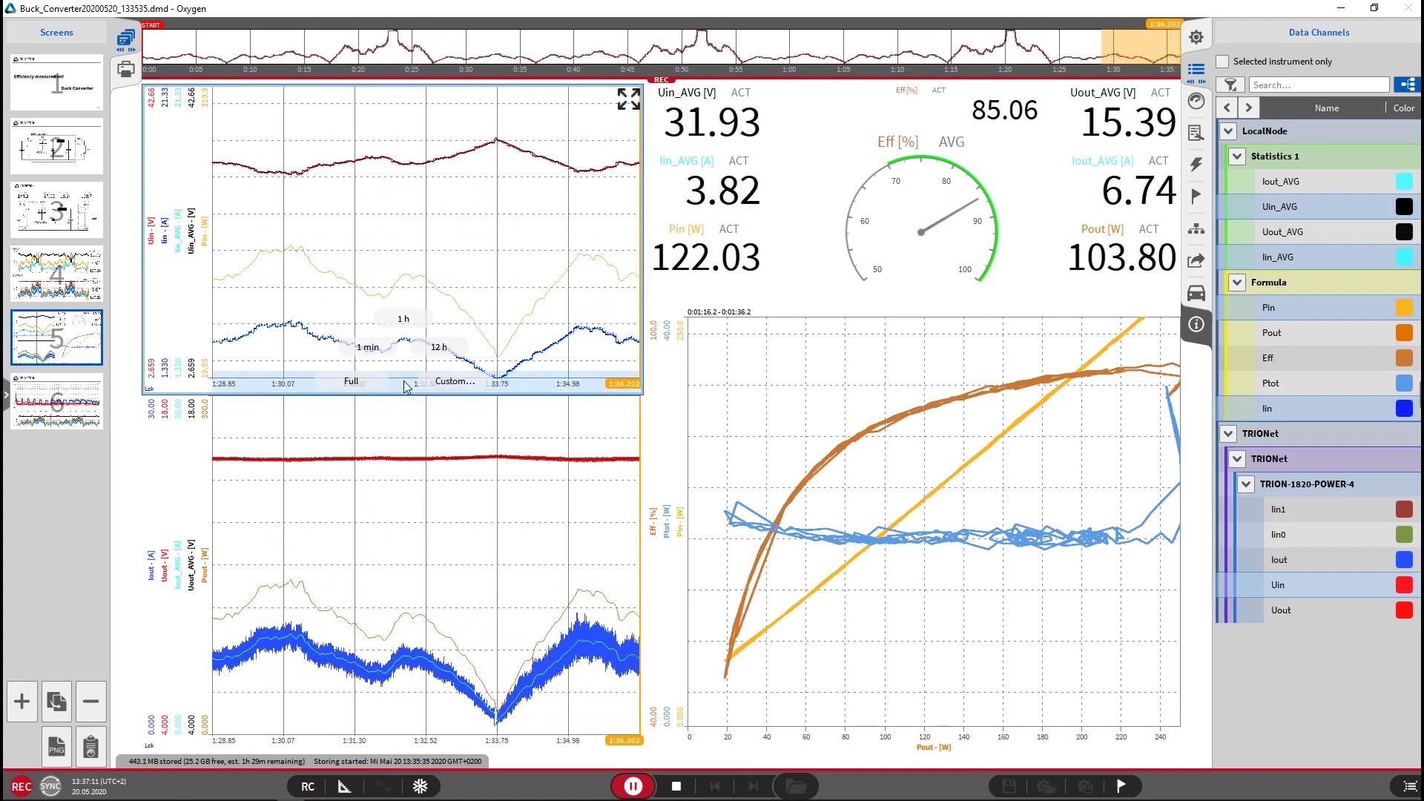
{"action": "left_click", "coordinate": [377, 349]}
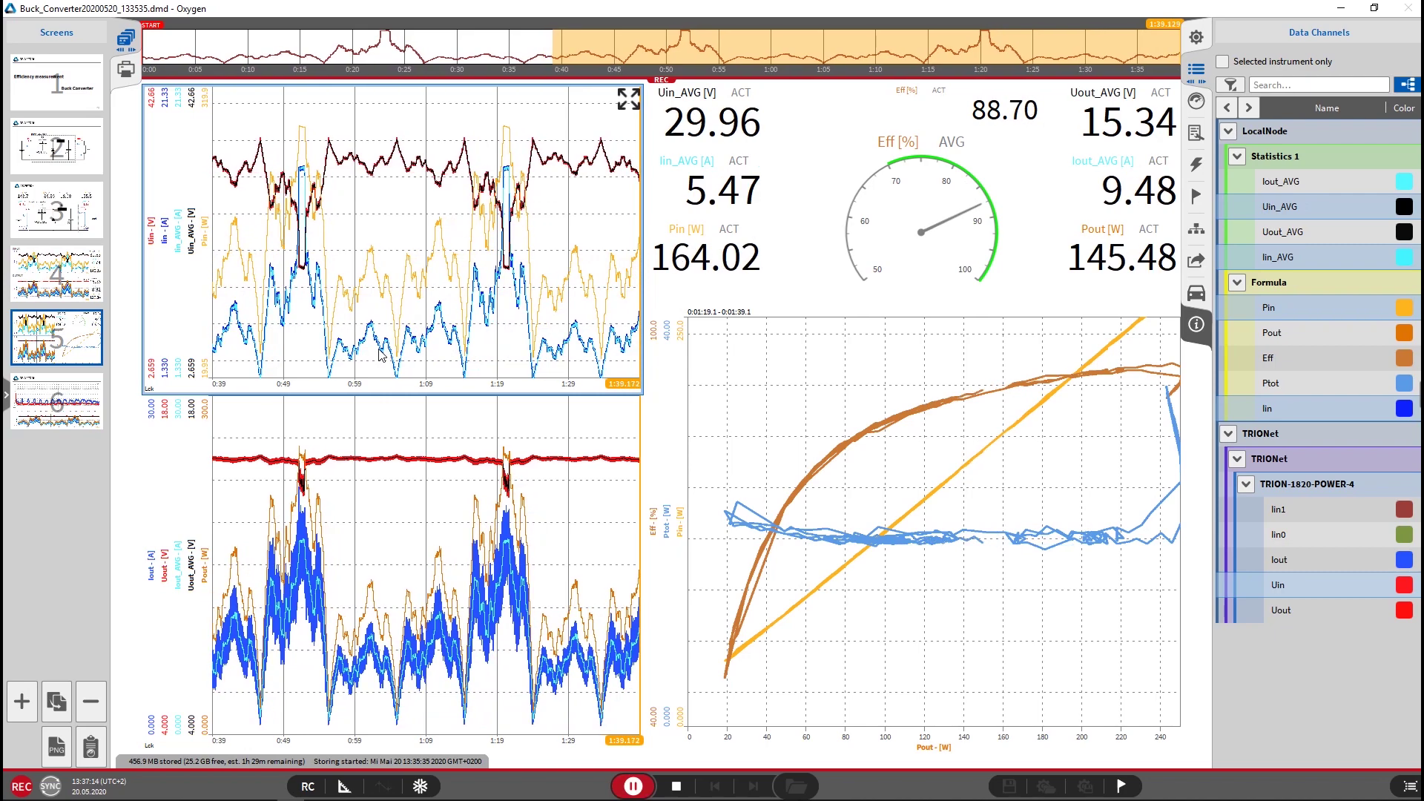
{"action": "left_click", "coordinate": [70, 408]}
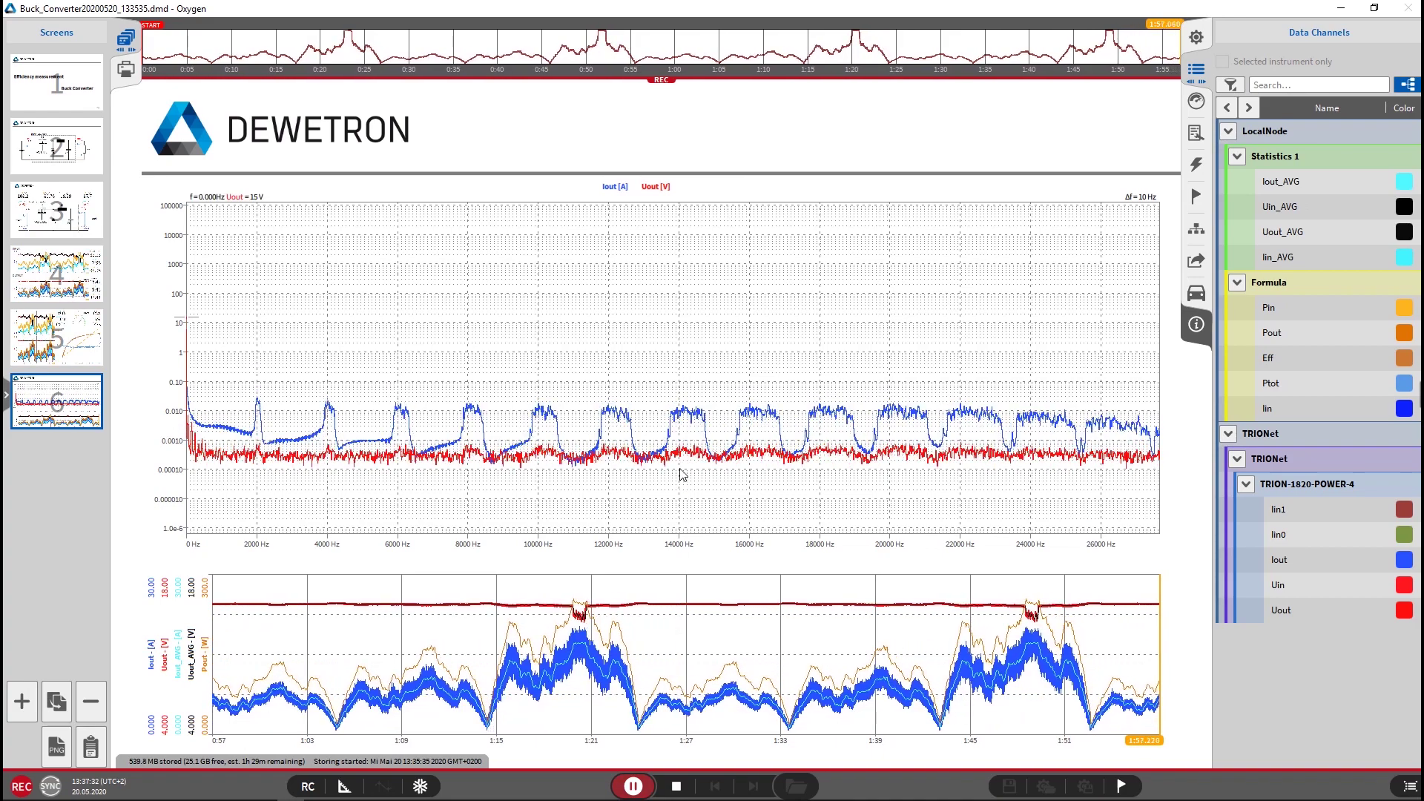
- Set the Iout/Uout spectrum analyzer to average 5 spectra with 50% overlap
{"action": "left_click", "coordinate": [602, 442]}
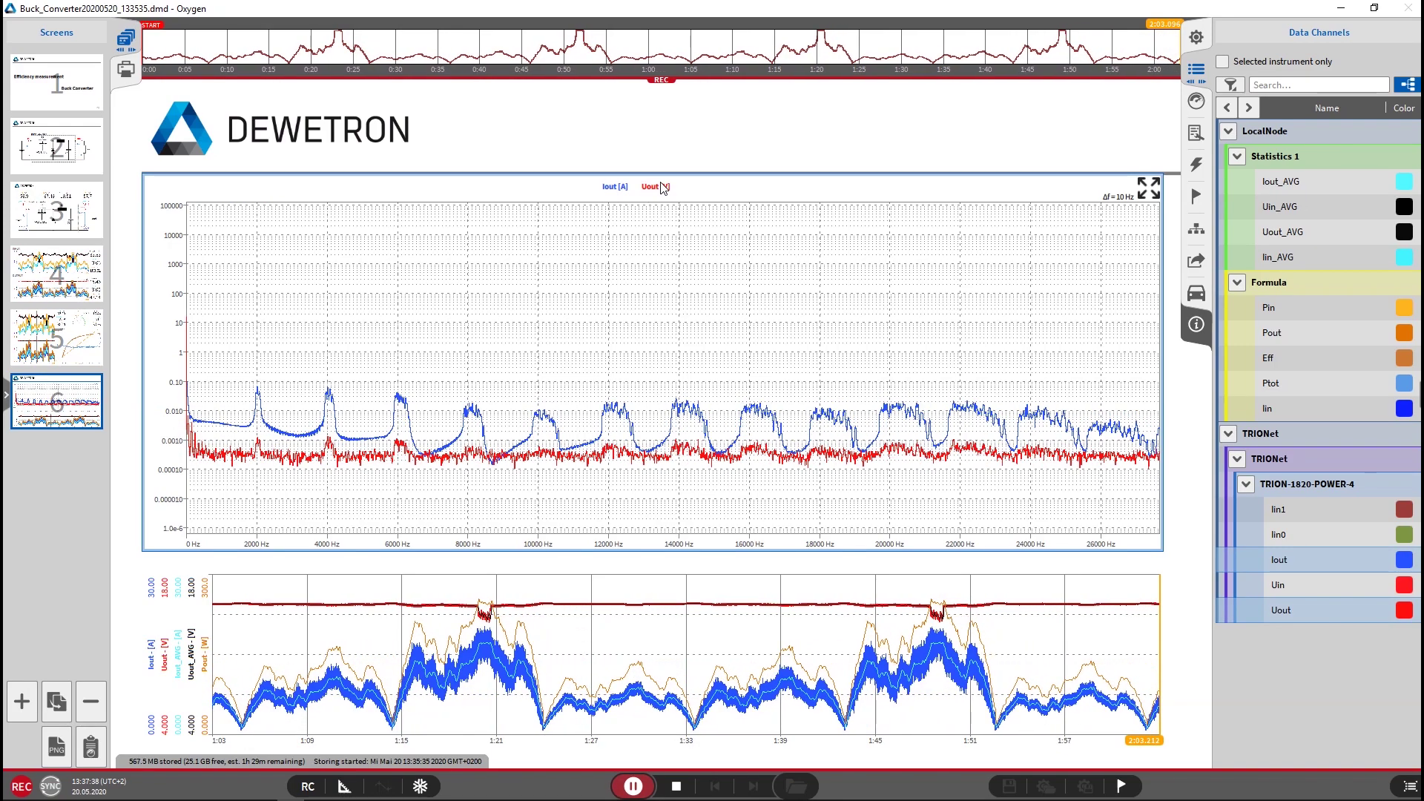
{"action": "double_click", "coordinate": [636, 445]}
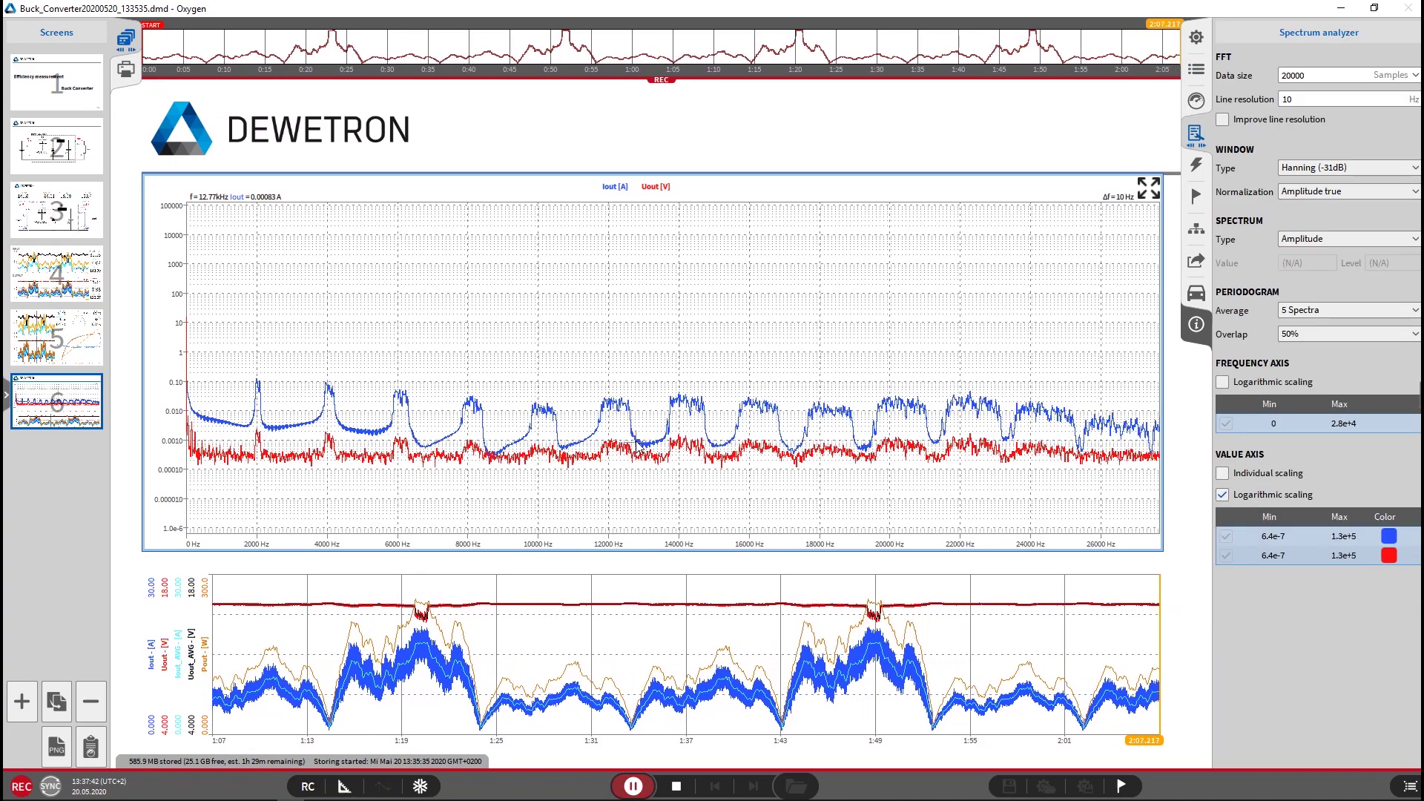
{"action": "left_click", "coordinate": [1295, 310]}
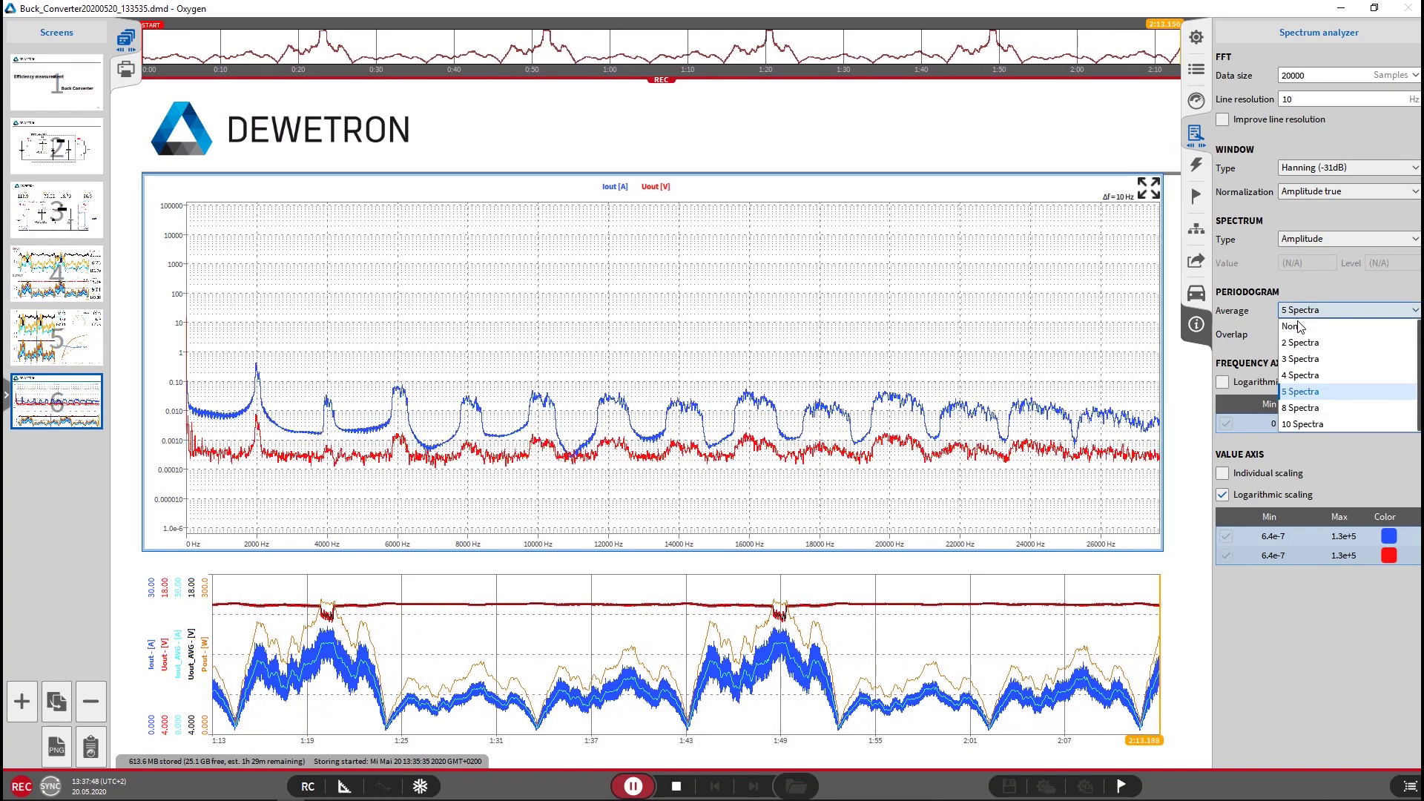
{"action": "left_click", "coordinate": [1297, 326]}
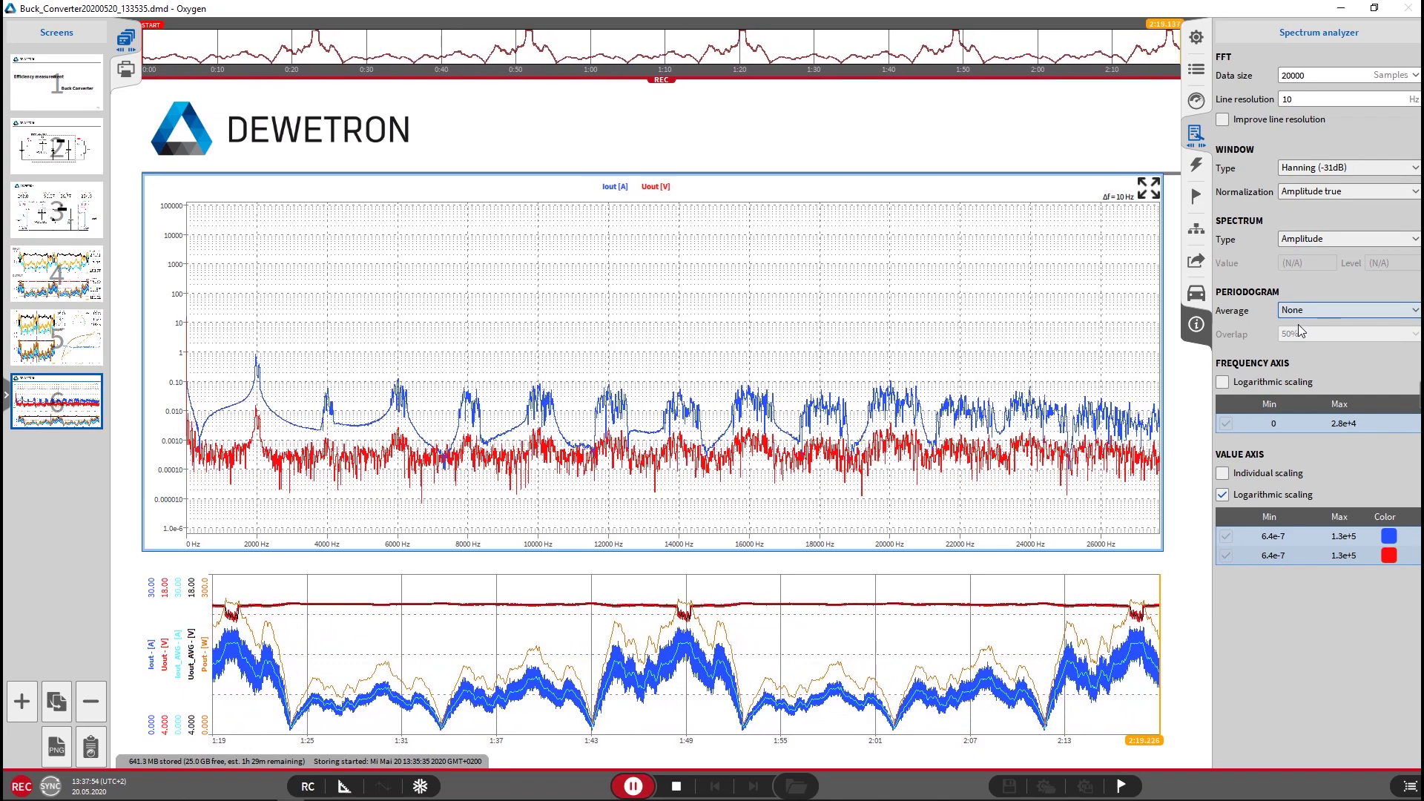
{"action": "left_click", "coordinate": [1304, 312]}
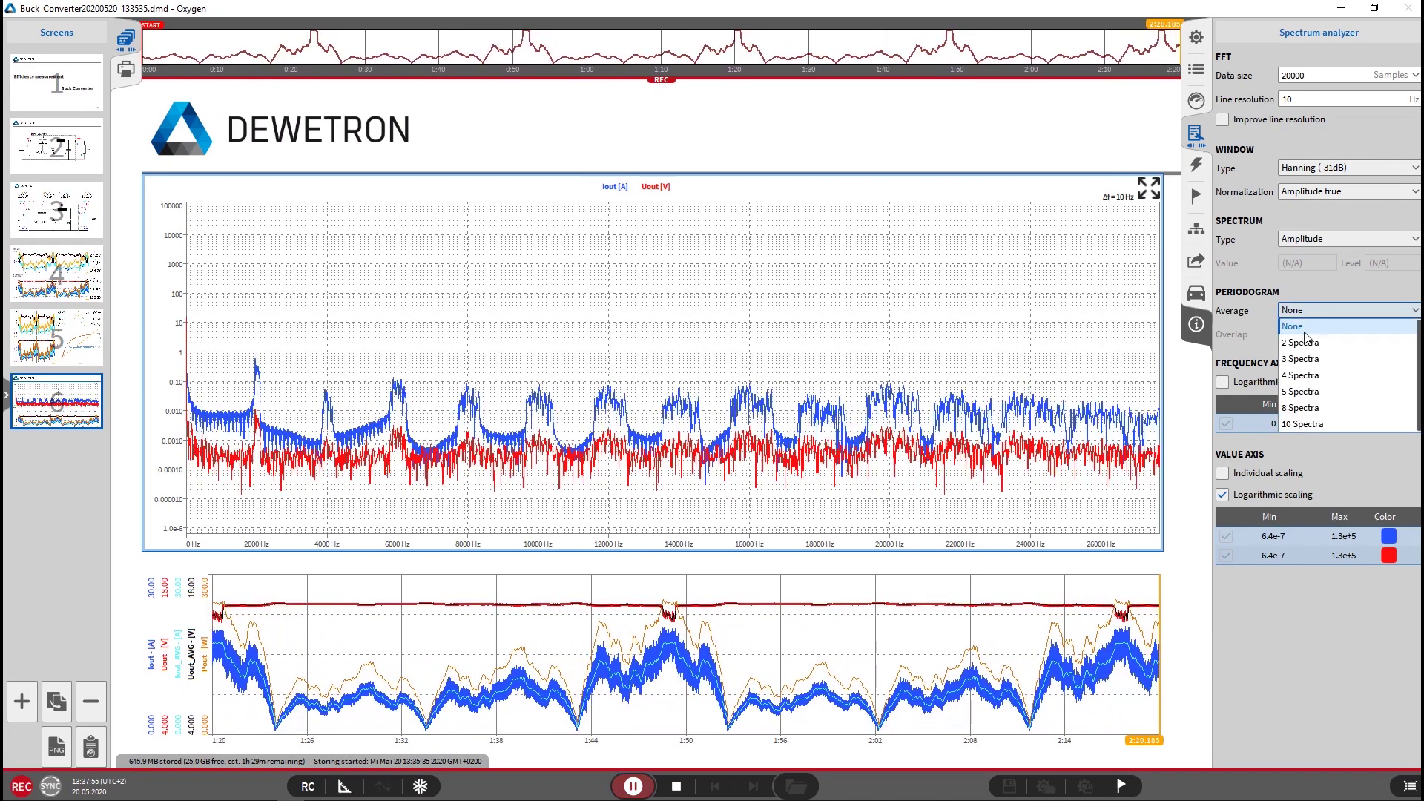
{"action": "left_click", "coordinate": [1303, 392]}
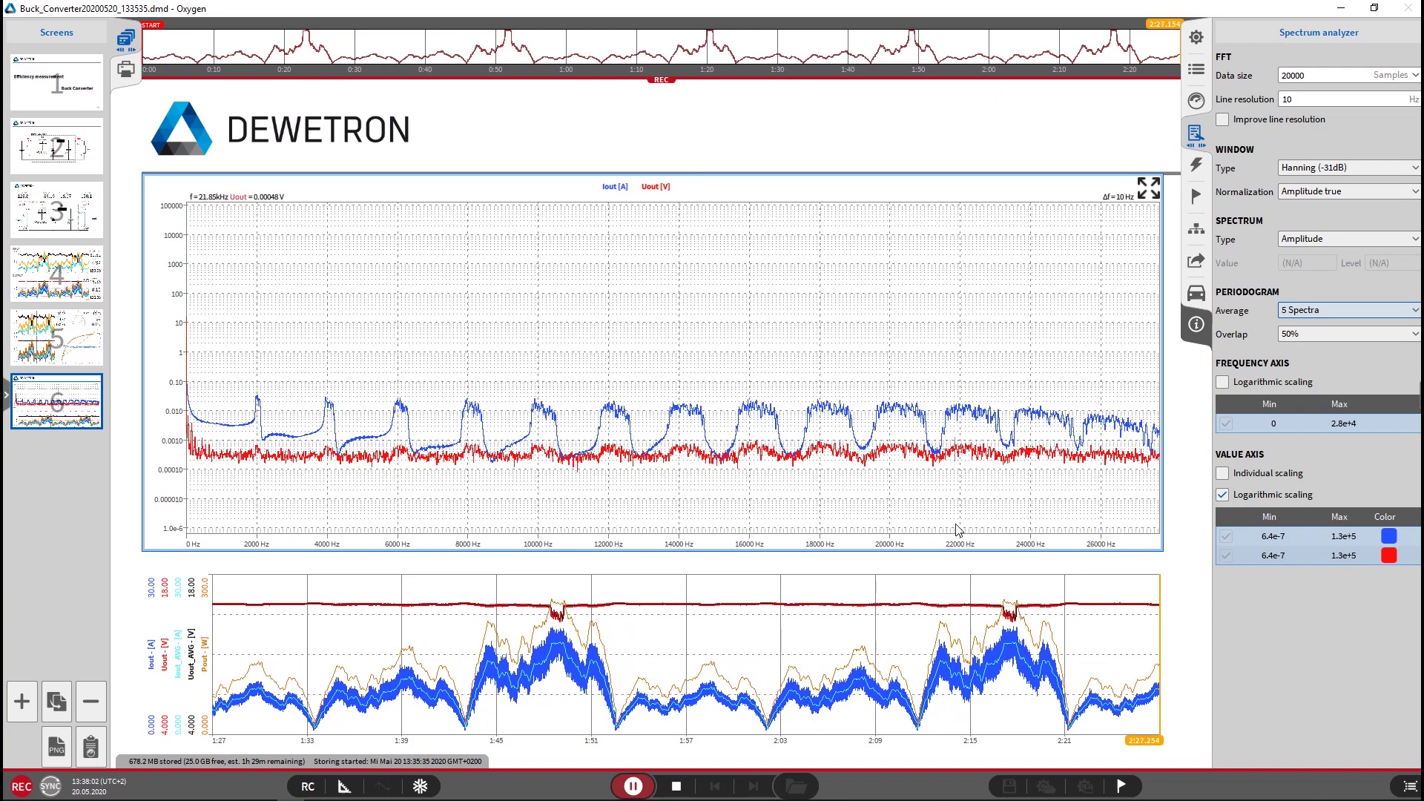
- Put a cursor on the 2.020 kHz spectrum peak, then return to efficiency screen 5
{"action": "left_click", "coordinate": [259, 391]}
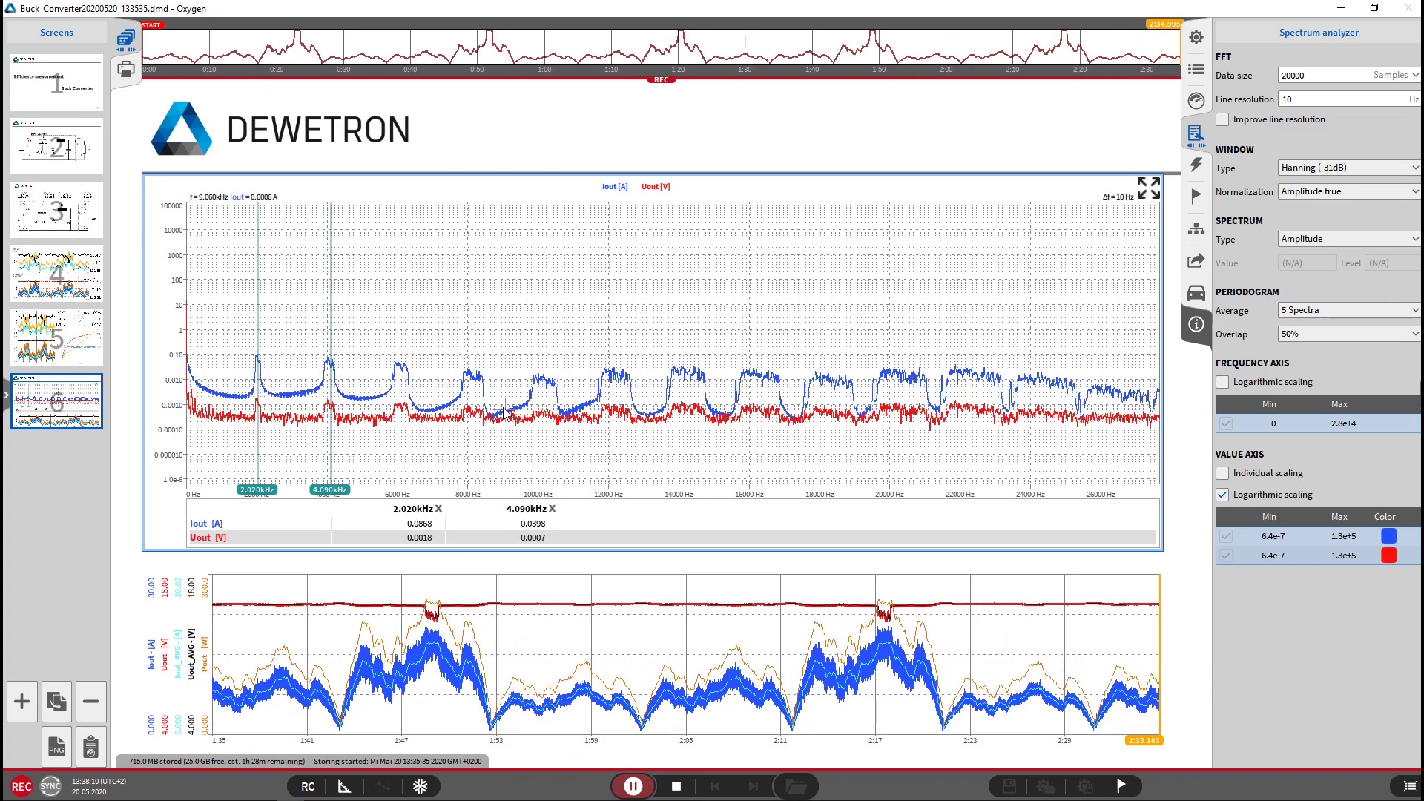
{"action": "left_click", "coordinate": [57, 344]}
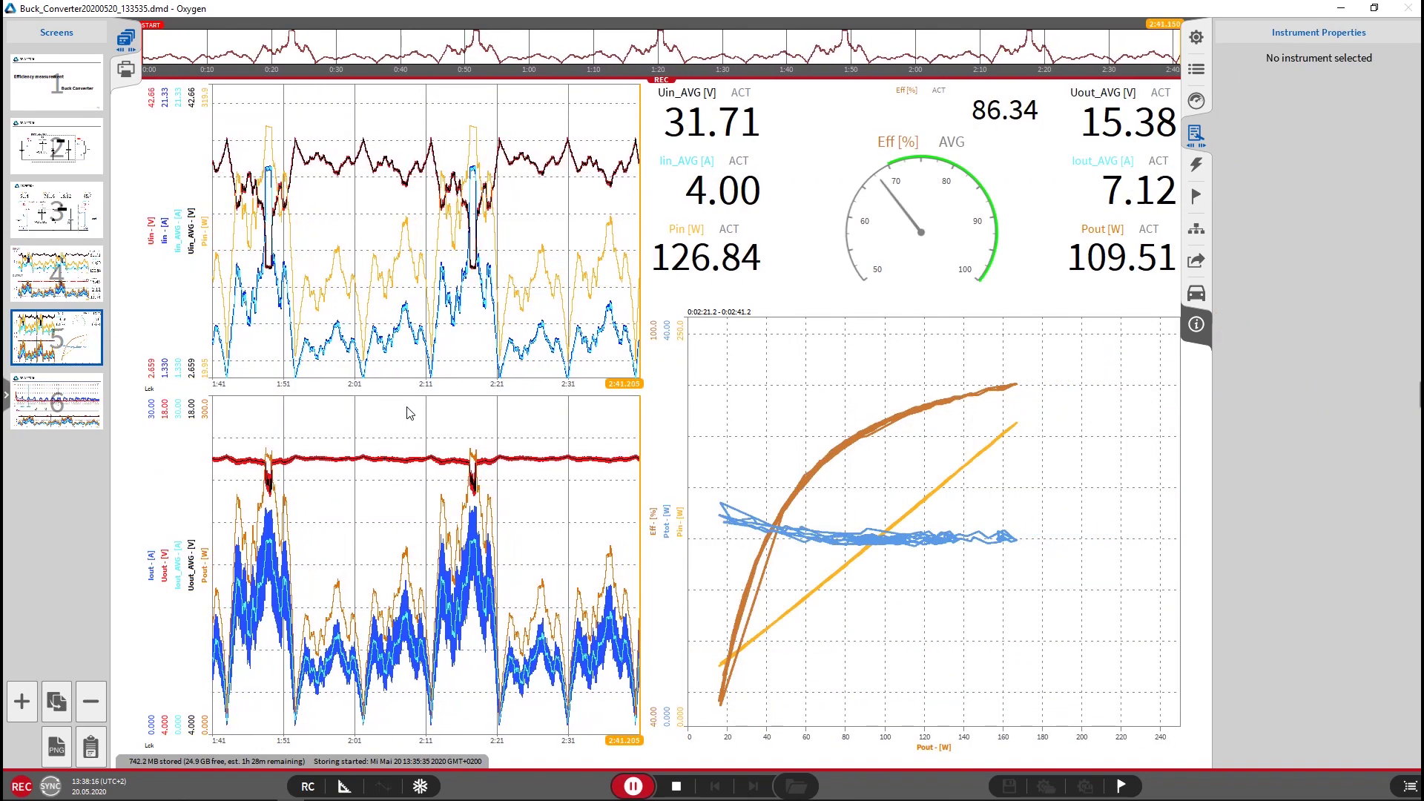
- Stop the recording and open Buck_Converter20200520_133535.dmd for playback
{"action": "left_click", "coordinate": [430, 371]}
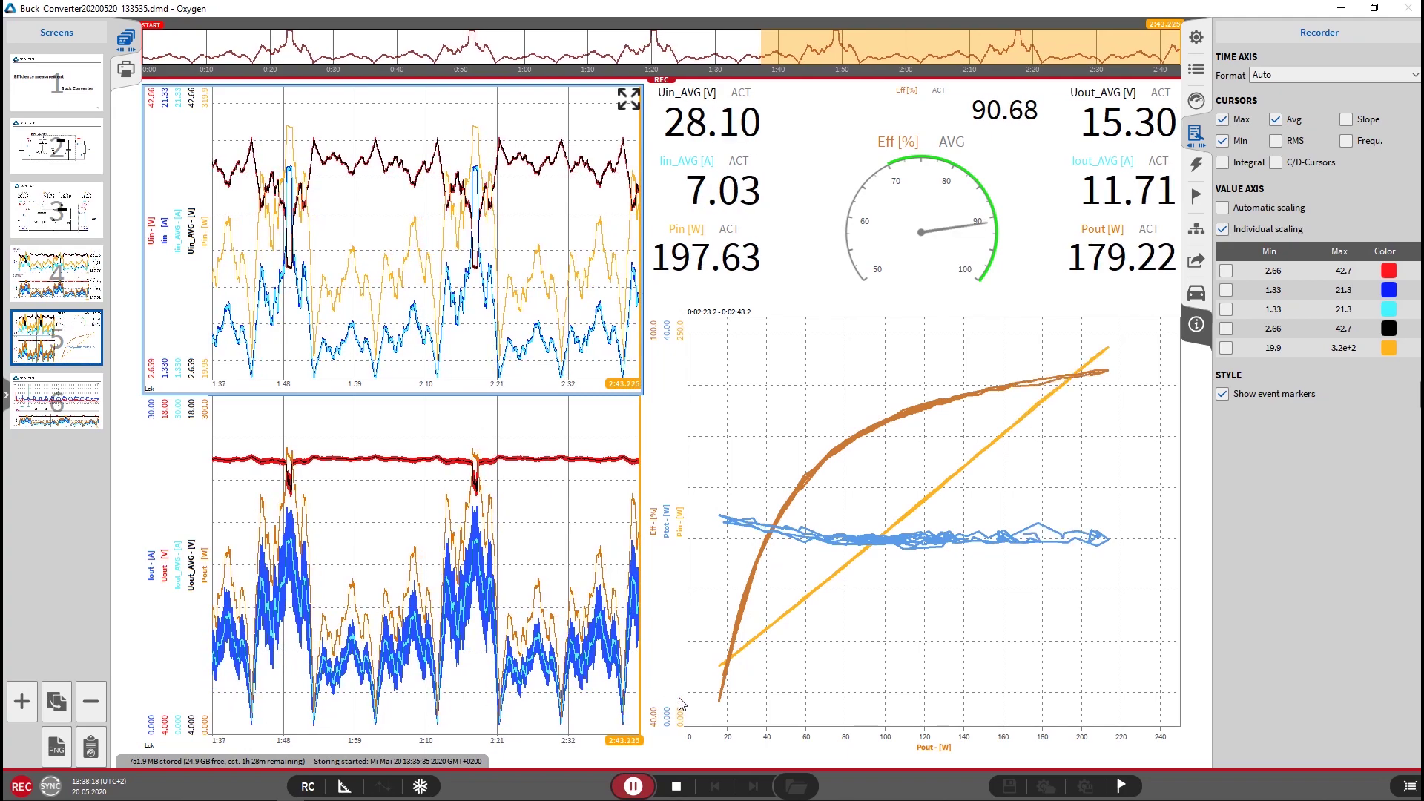
{"action": "left_click", "coordinate": [675, 788]}
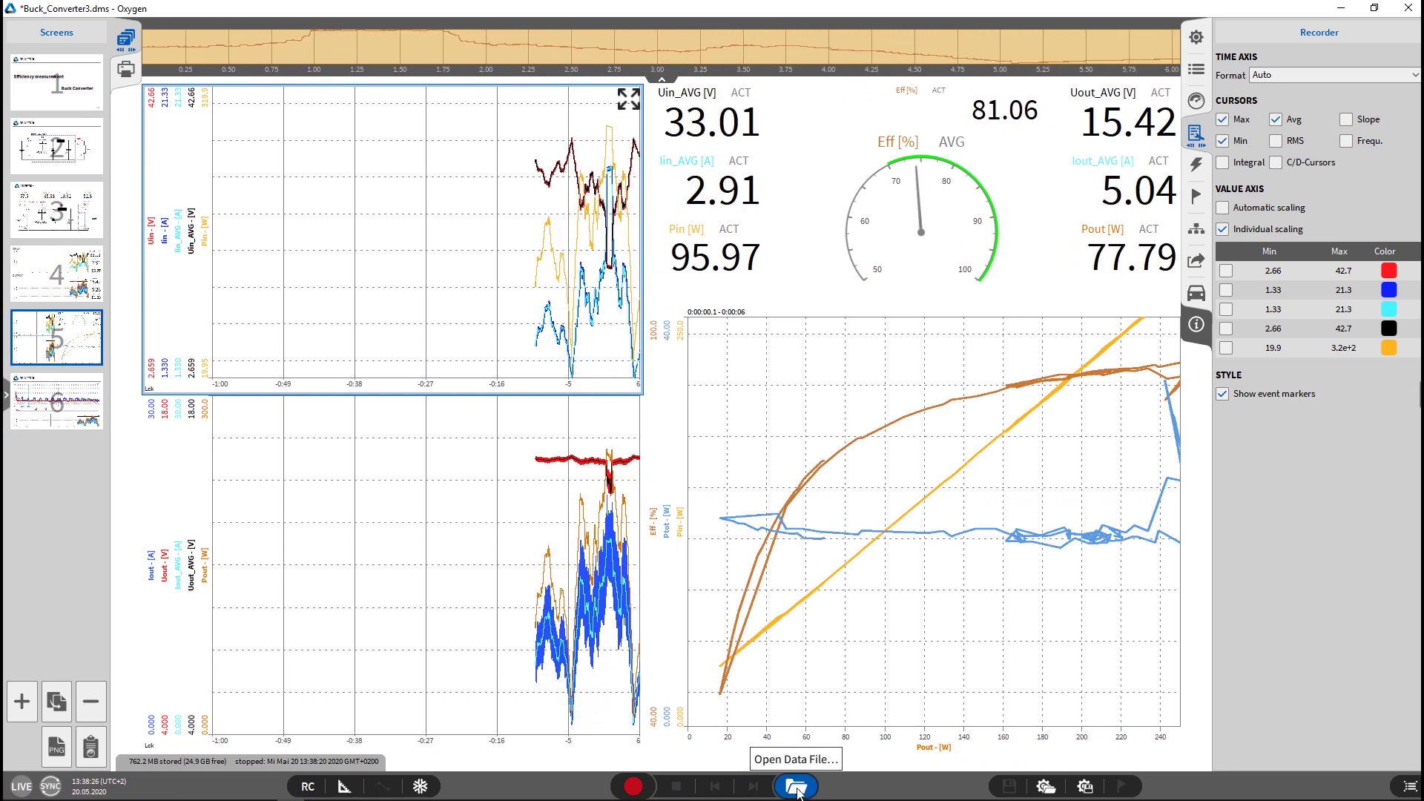
{"action": "left_click", "coordinate": [798, 788]}
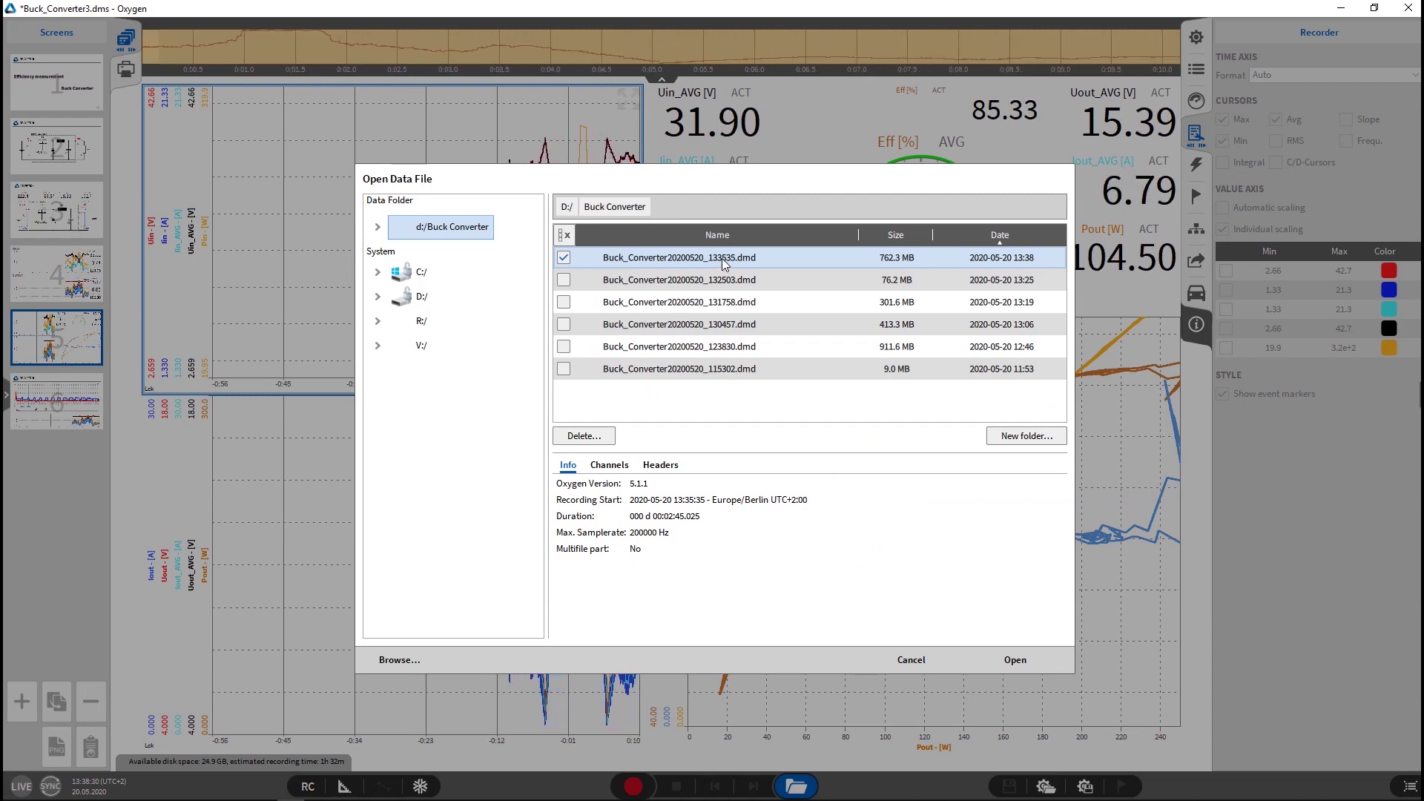
{"action": "key", "text": "Return"}
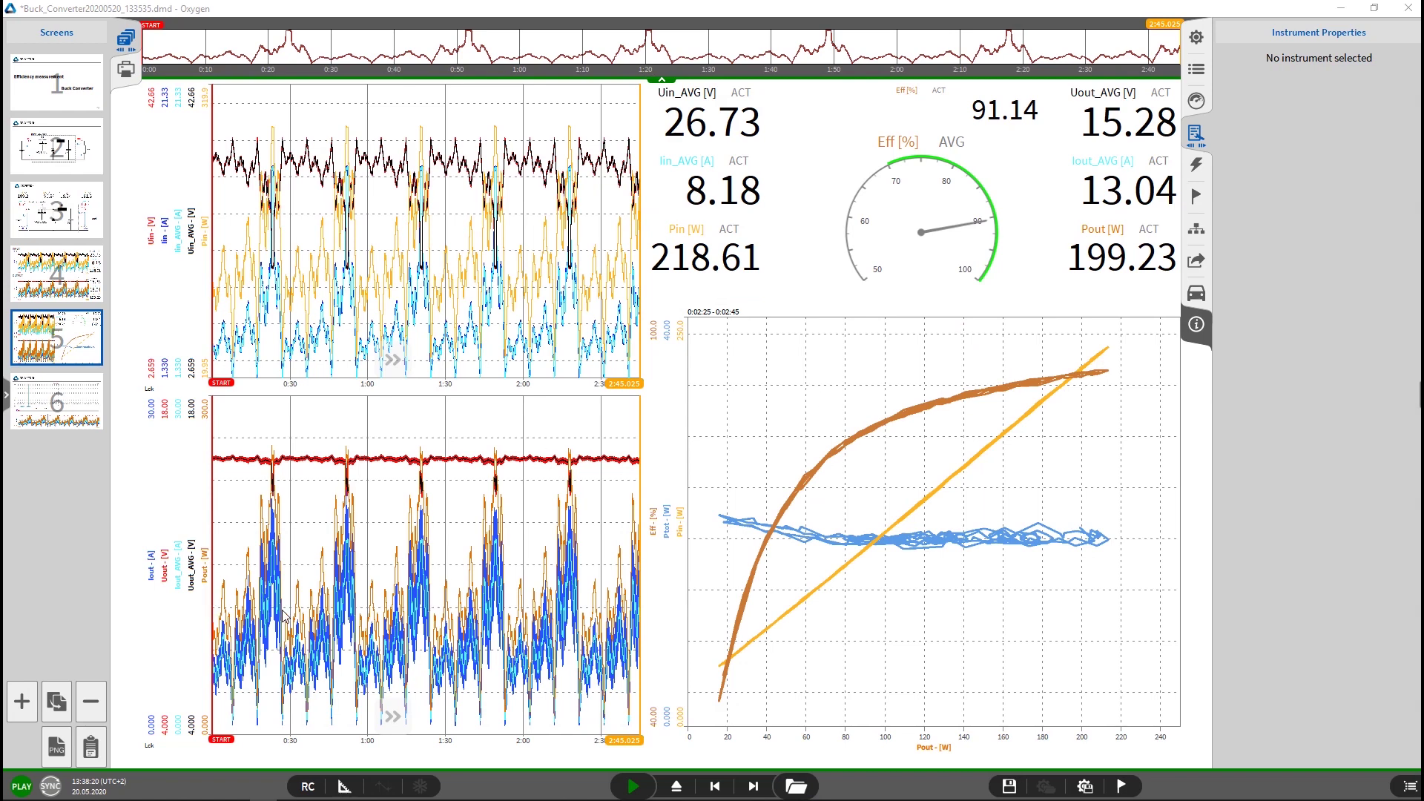
- Zoom both time charts to about 0:46–1:28, then switch to the report layout view
{"action": "left_click_drag", "start_coordinate": [327, 611], "coordinate": [437, 577]}
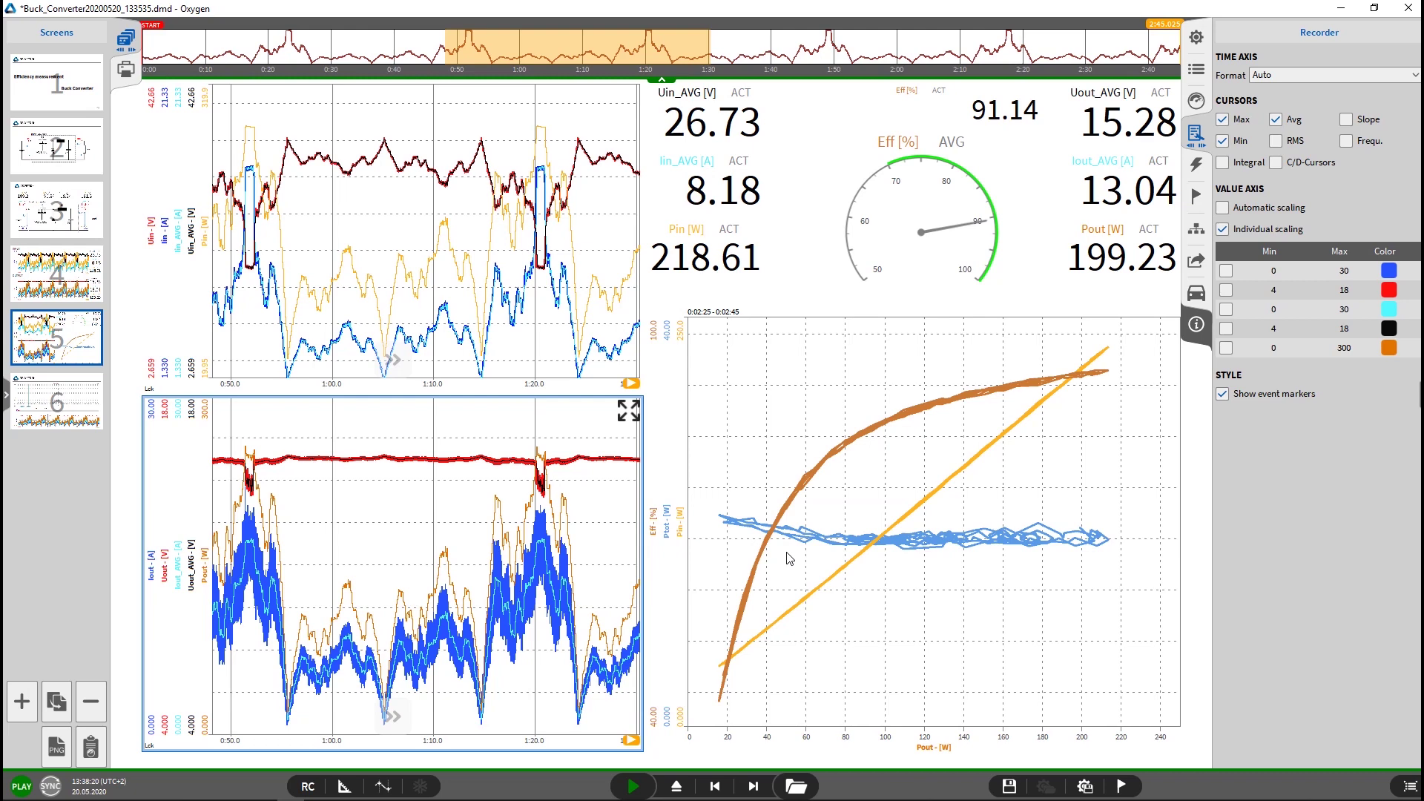
{"action": "left_click", "coordinate": [127, 72]}
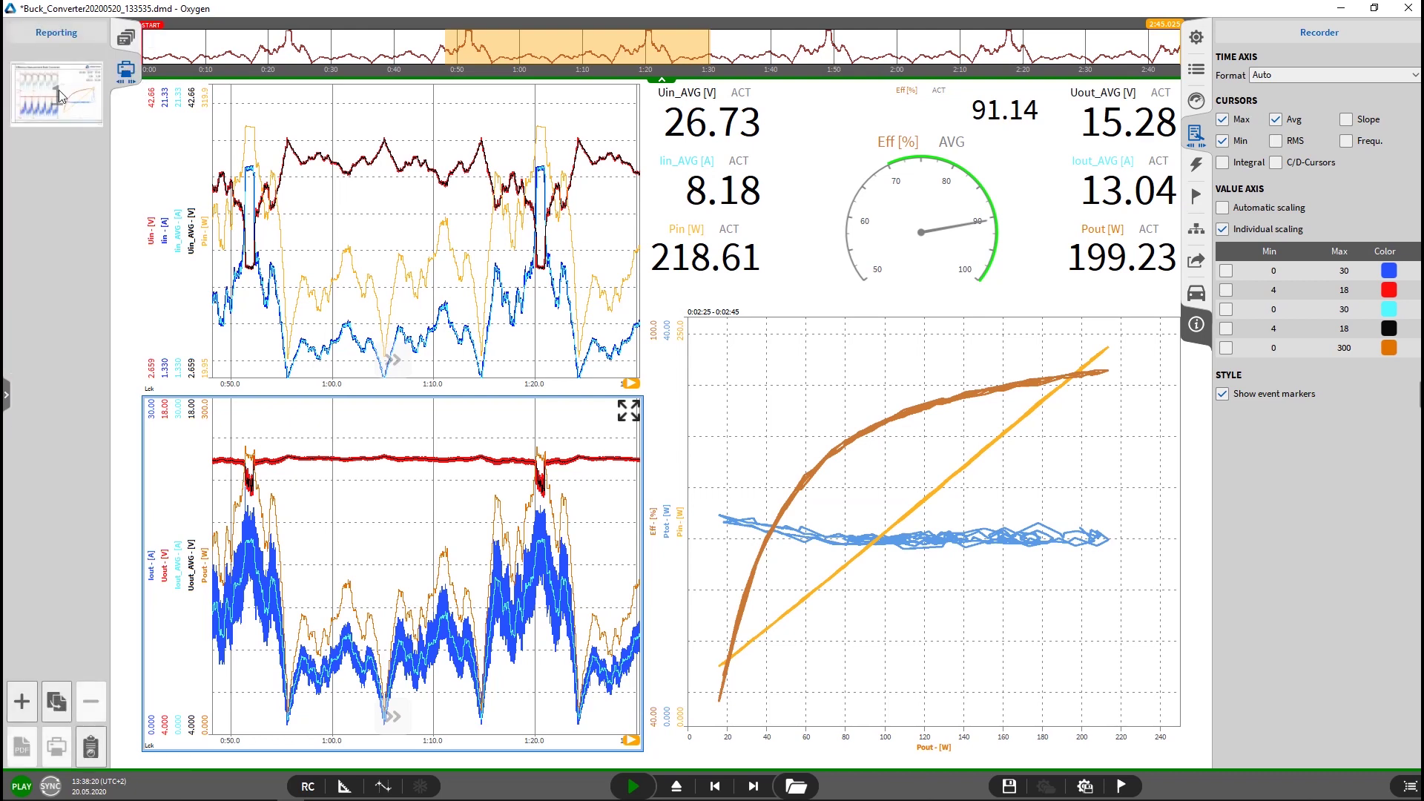
- Show the Efficiency Measurement Buck Converter report page and enlarge its preview
{"action": "left_click", "coordinate": [61, 95]}
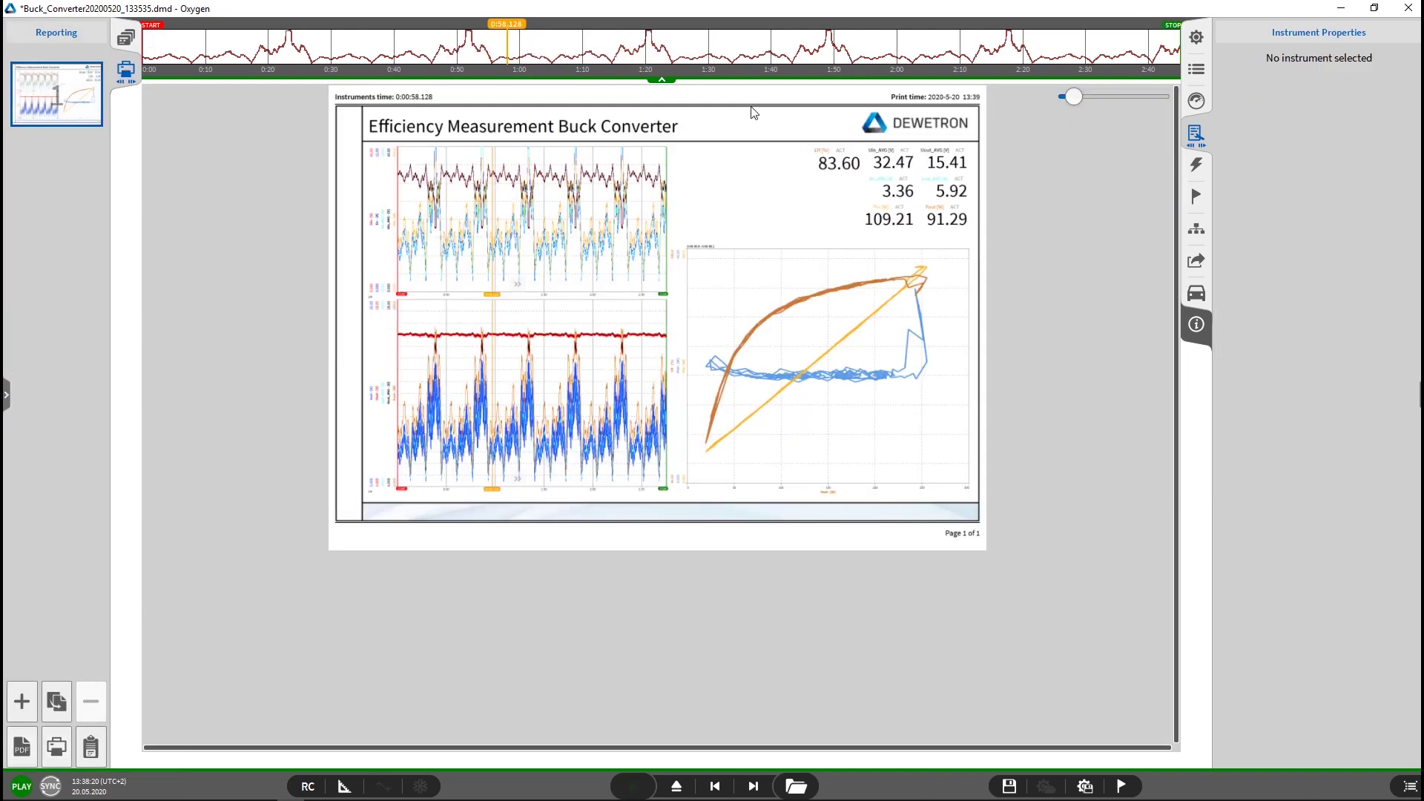
{"action": "left_click_drag", "start_coordinate": [1076, 98], "coordinate": [1086, 100]}
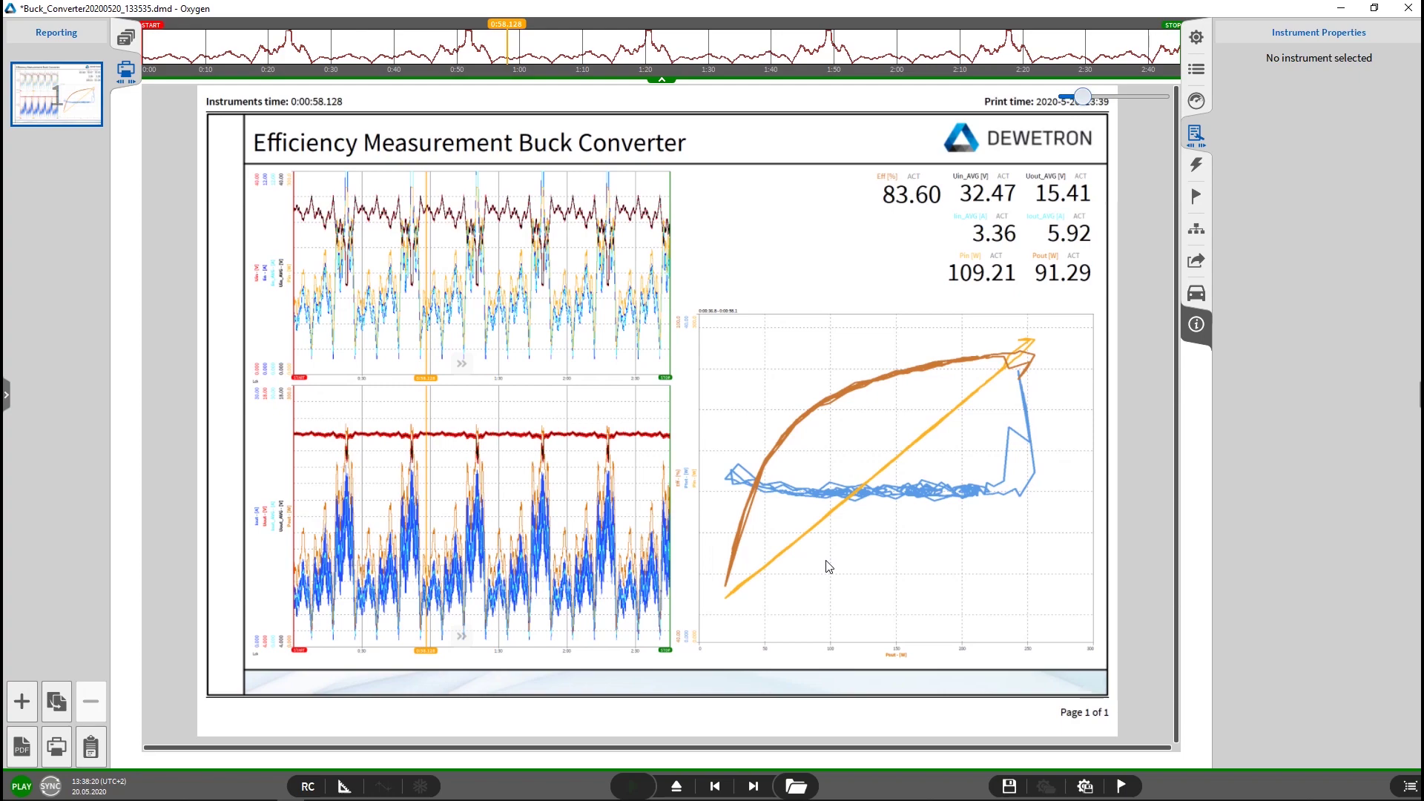
- Zoom the report charts to about 0:55–1:27 and place the time cursor at 0:55.6
{"action": "left_click", "coordinate": [436, 571]}
{"action": "left_click_drag", "start_coordinate": [415, 558], "coordinate": [496, 552]}
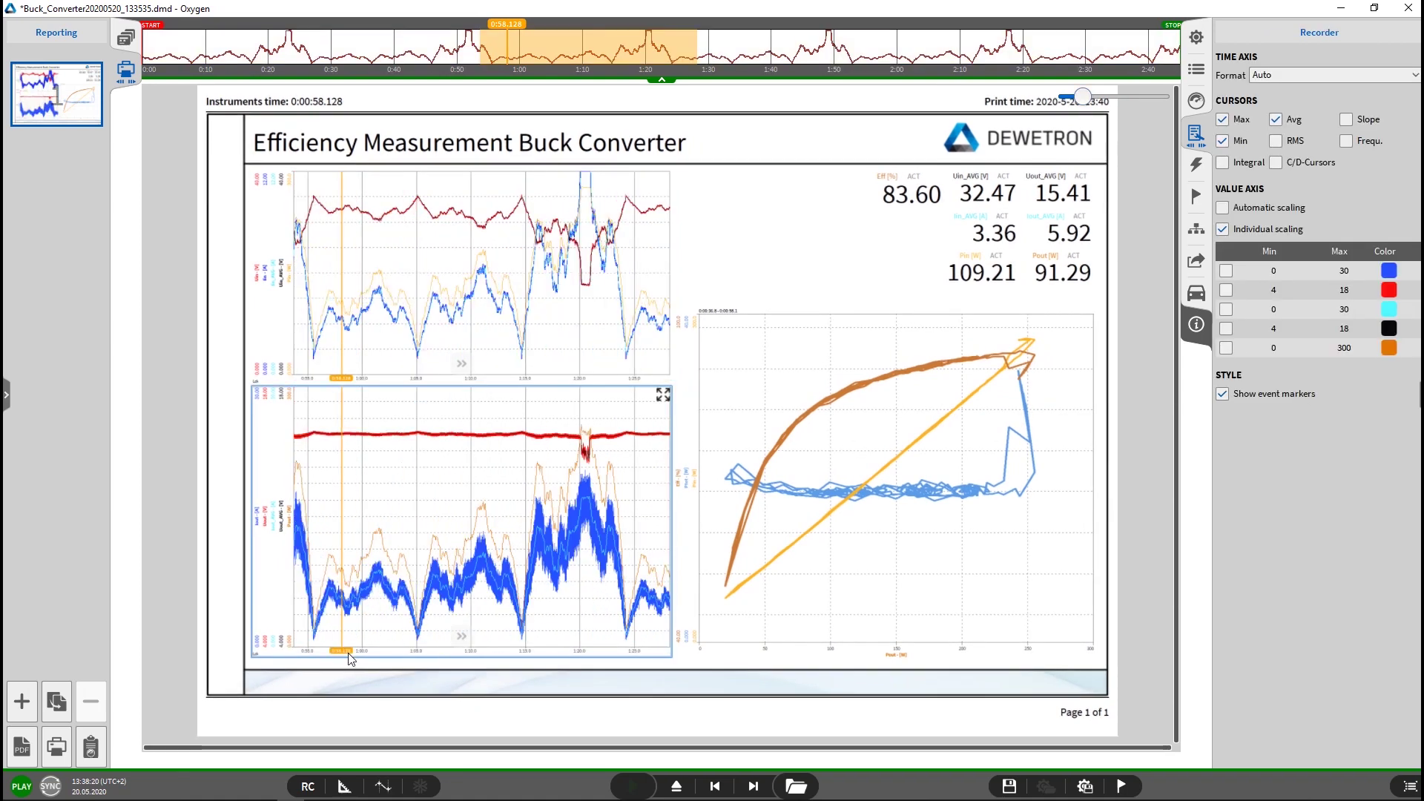
{"action": "left_click_drag", "start_coordinate": [346, 659], "coordinate": [358, 629]}
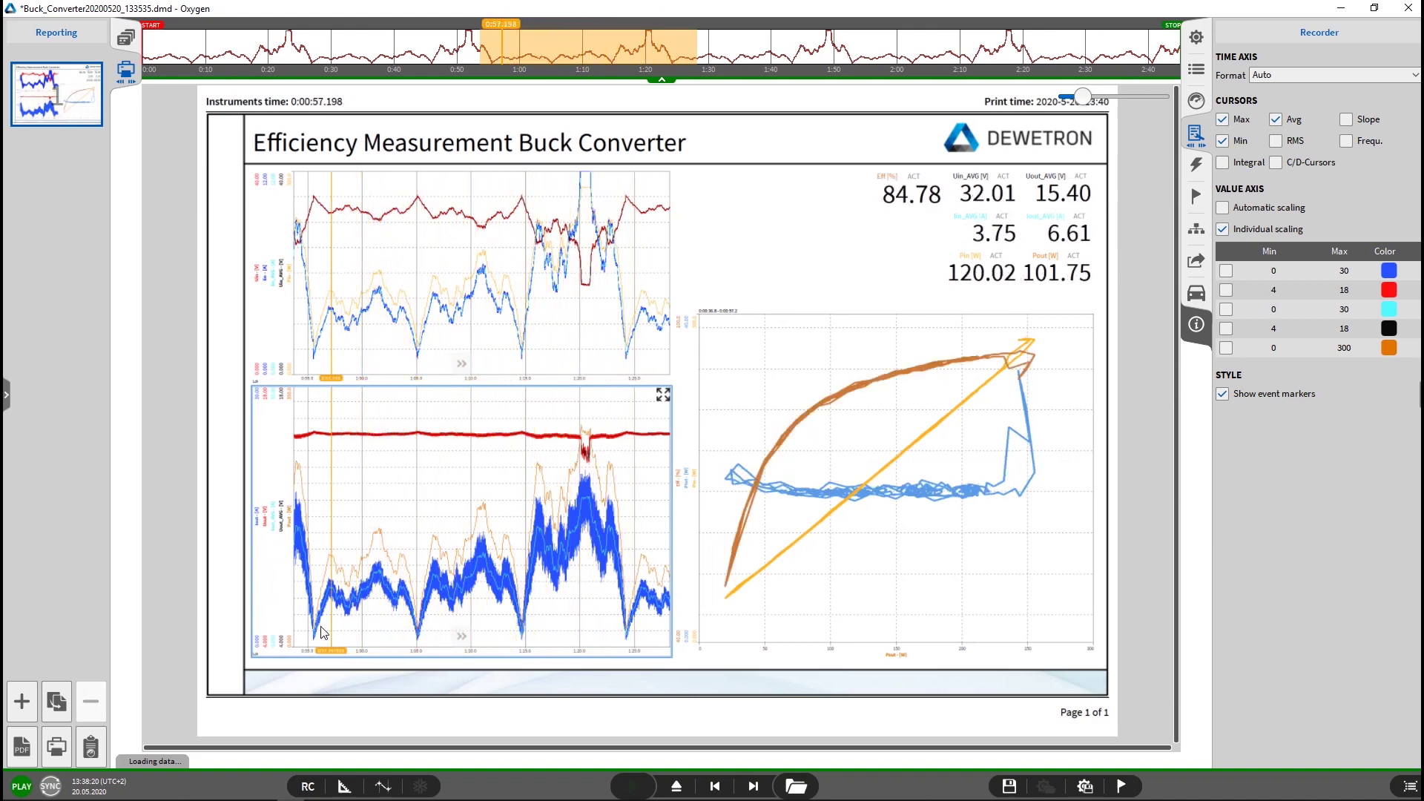
{"action": "mouse_move", "coordinate": [324, 632]}
{"action": "left_mouse_down"}
{"action": "mouse_move", "coordinate": [301, 635]}
{"action": "mouse_move", "coordinate": [314, 636]}
{"action": "left_mouse_up"}
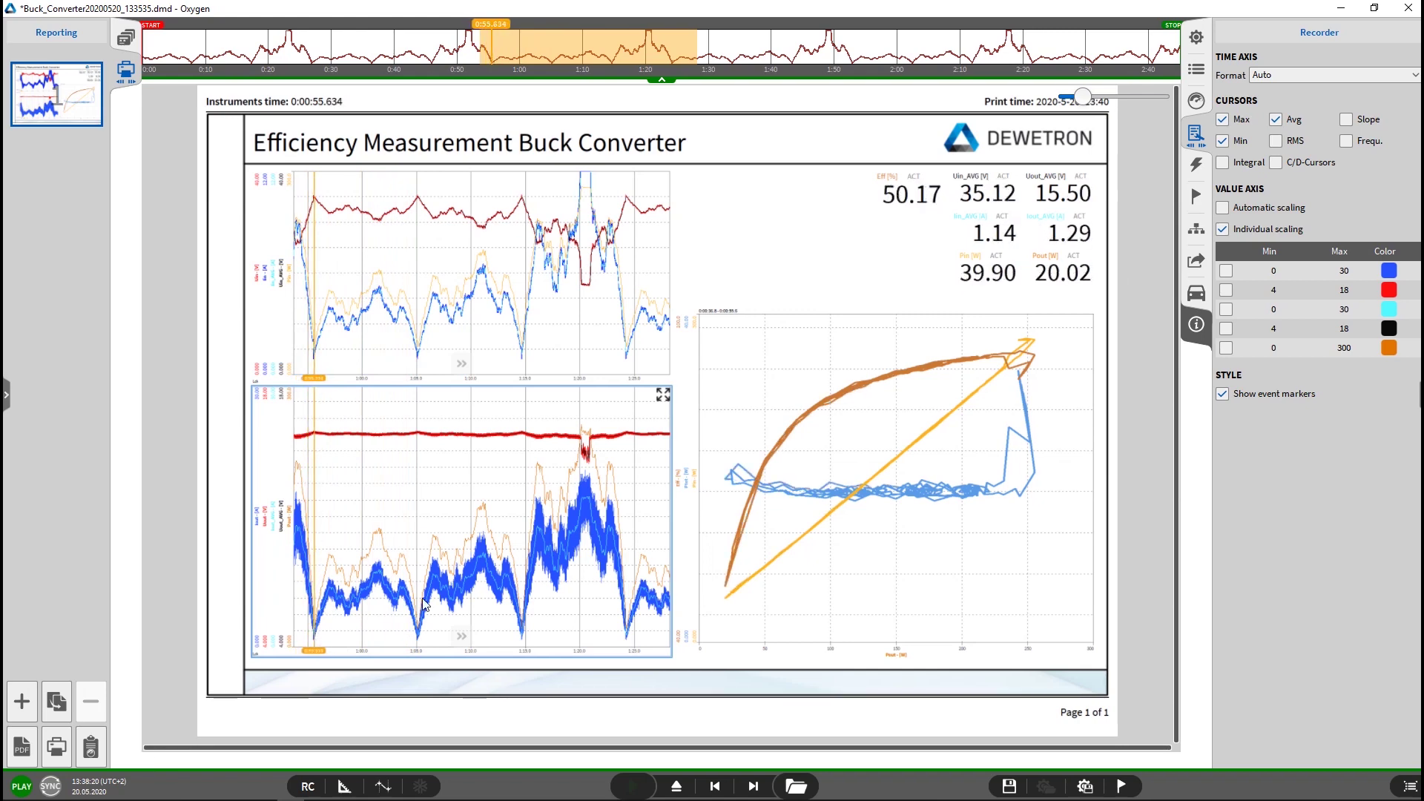
- Clear the XY plot and trace only the cycle from 0:55.6 to 1:05
{"action": "left_click", "coordinate": [892, 434]}
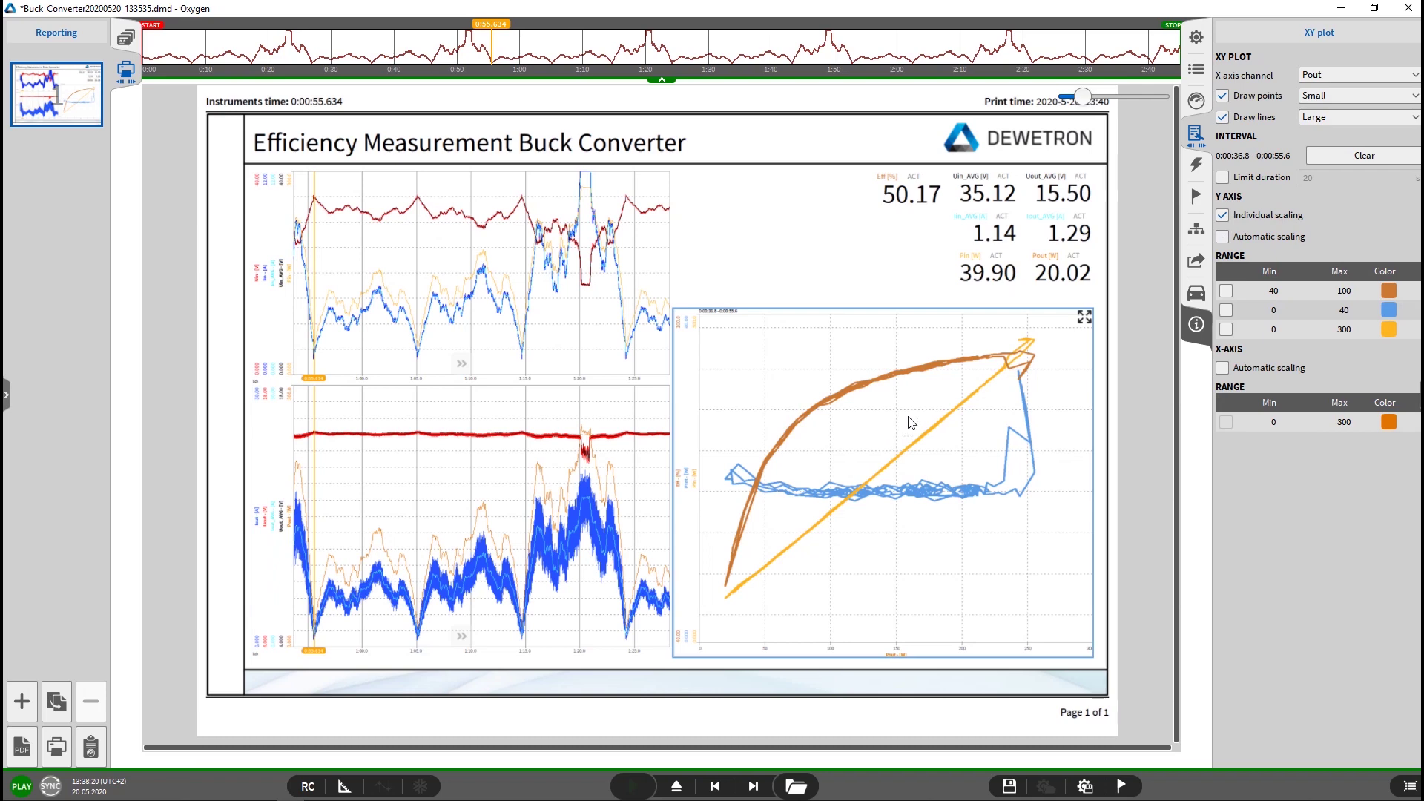
{"action": "left_click", "coordinate": [1338, 157]}
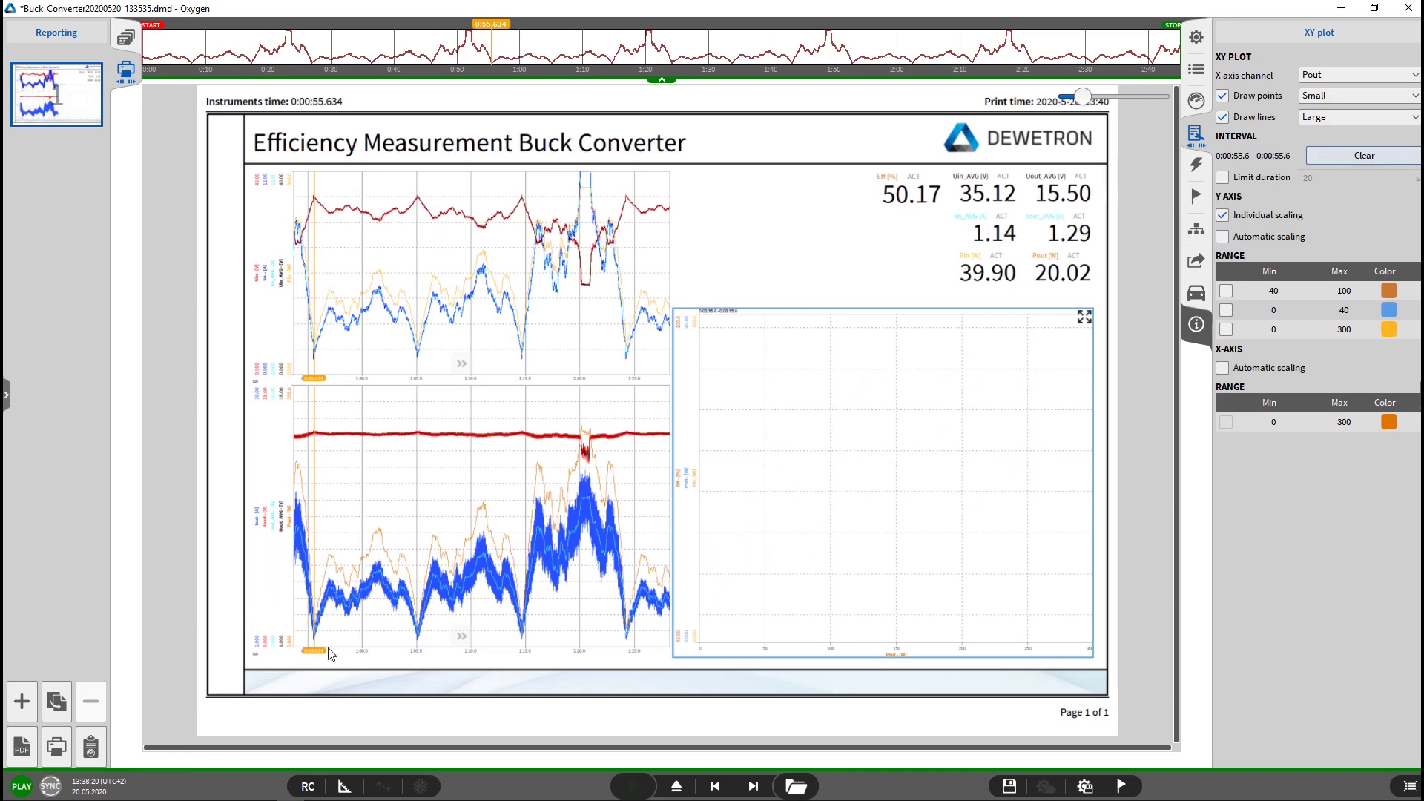
{"action": "left_click_drag", "start_coordinate": [315, 651], "coordinate": [418, 653]}
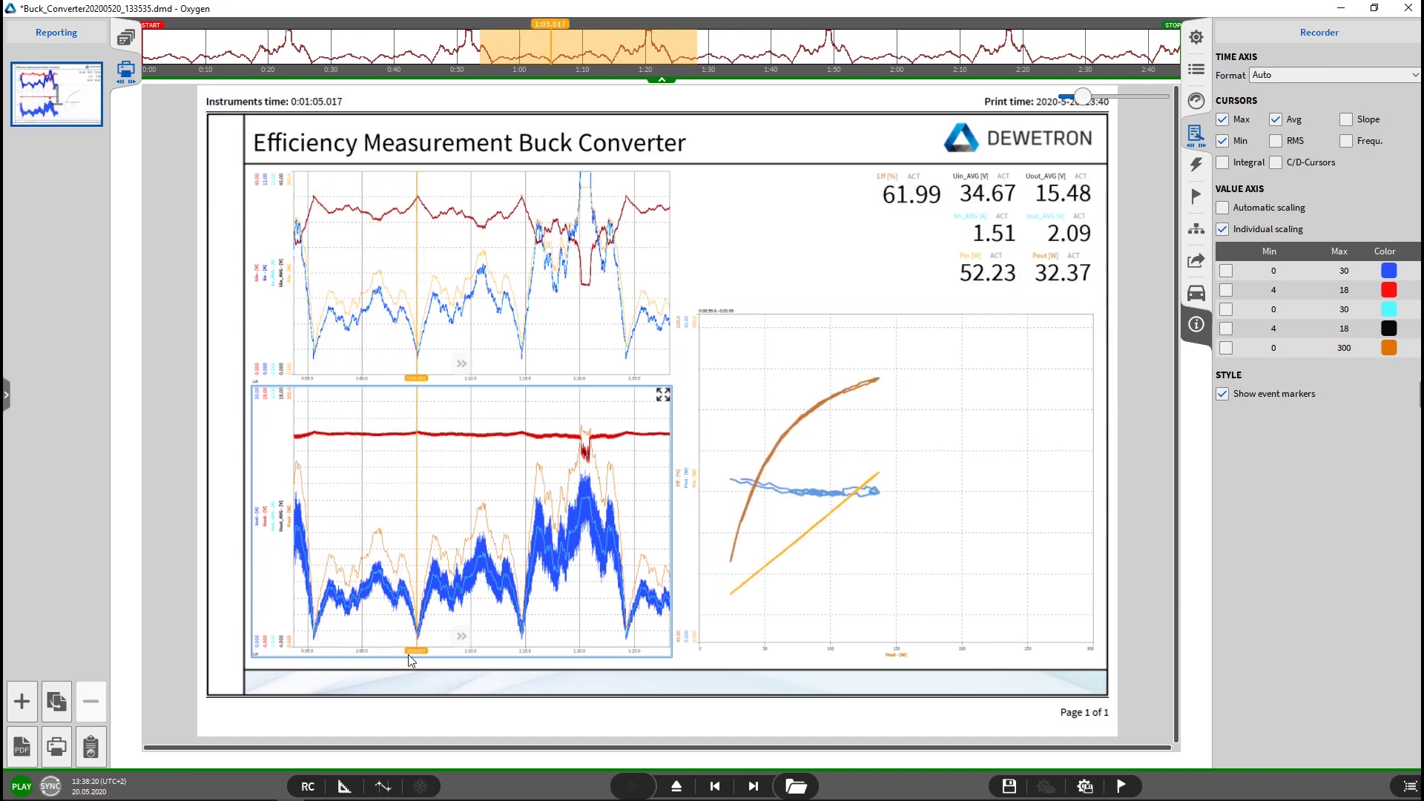
- Clone the report page, clear its XY plot, and trace the next cycle to about 1:14
{"action": "left_click", "coordinate": [54, 714]}
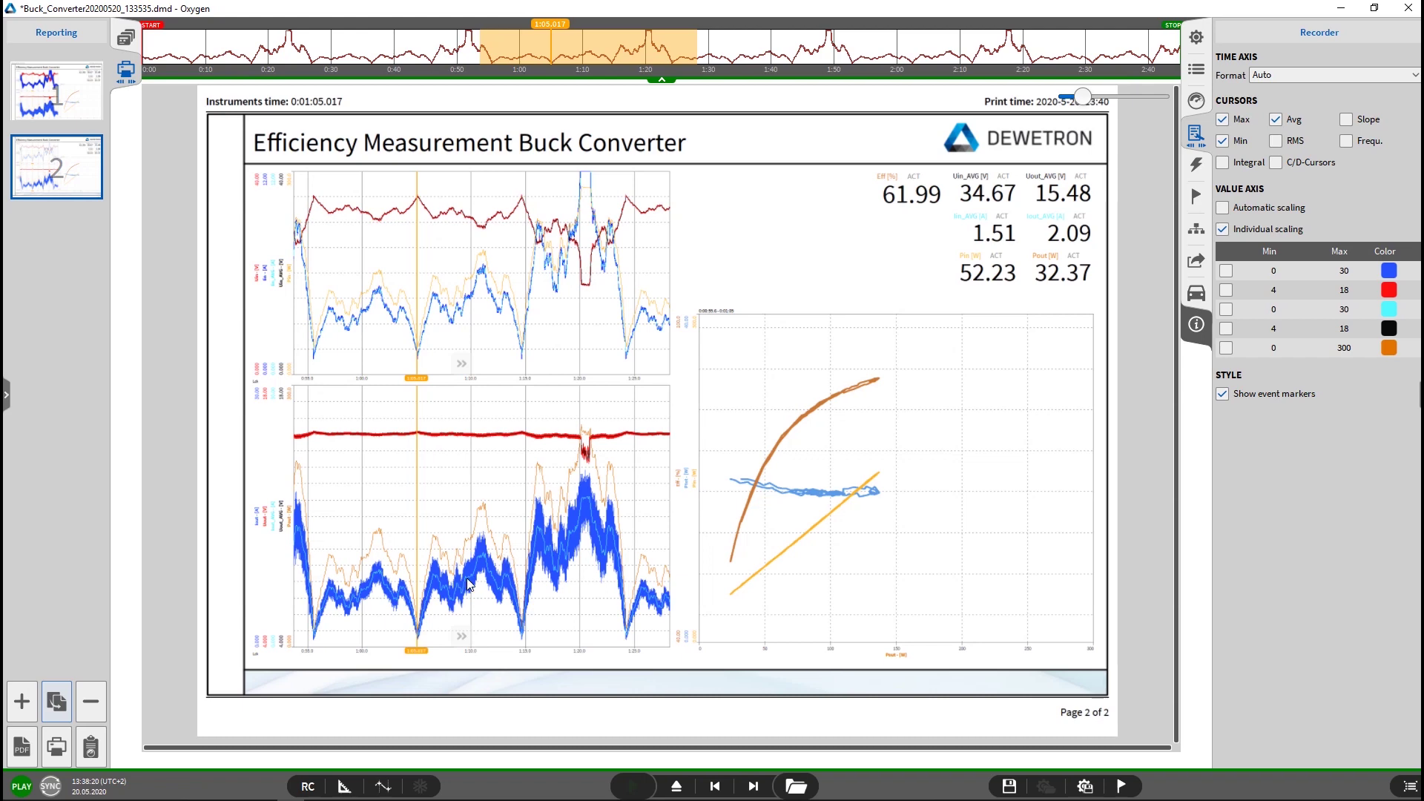
{"action": "left_click", "coordinate": [978, 404]}
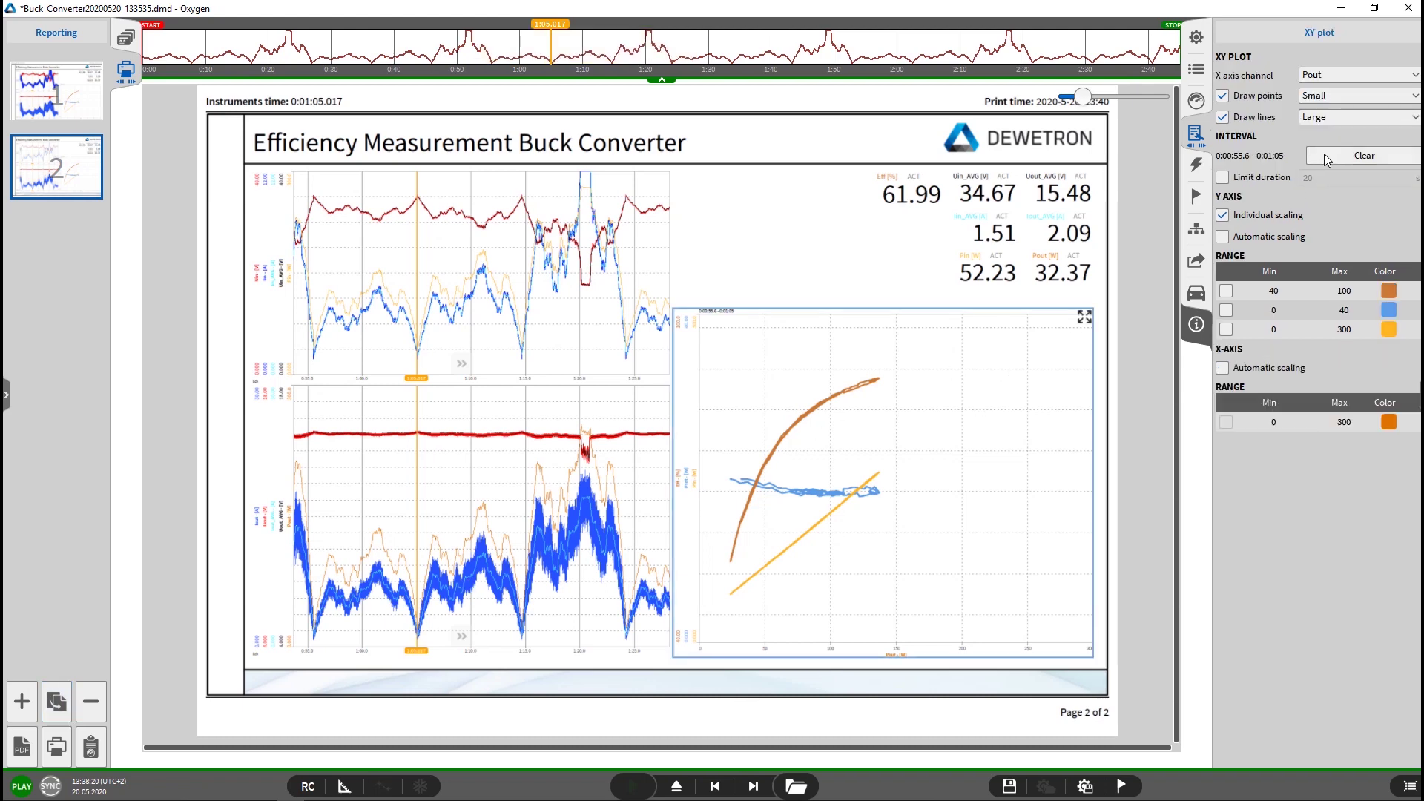
{"action": "left_click", "coordinate": [1376, 155]}
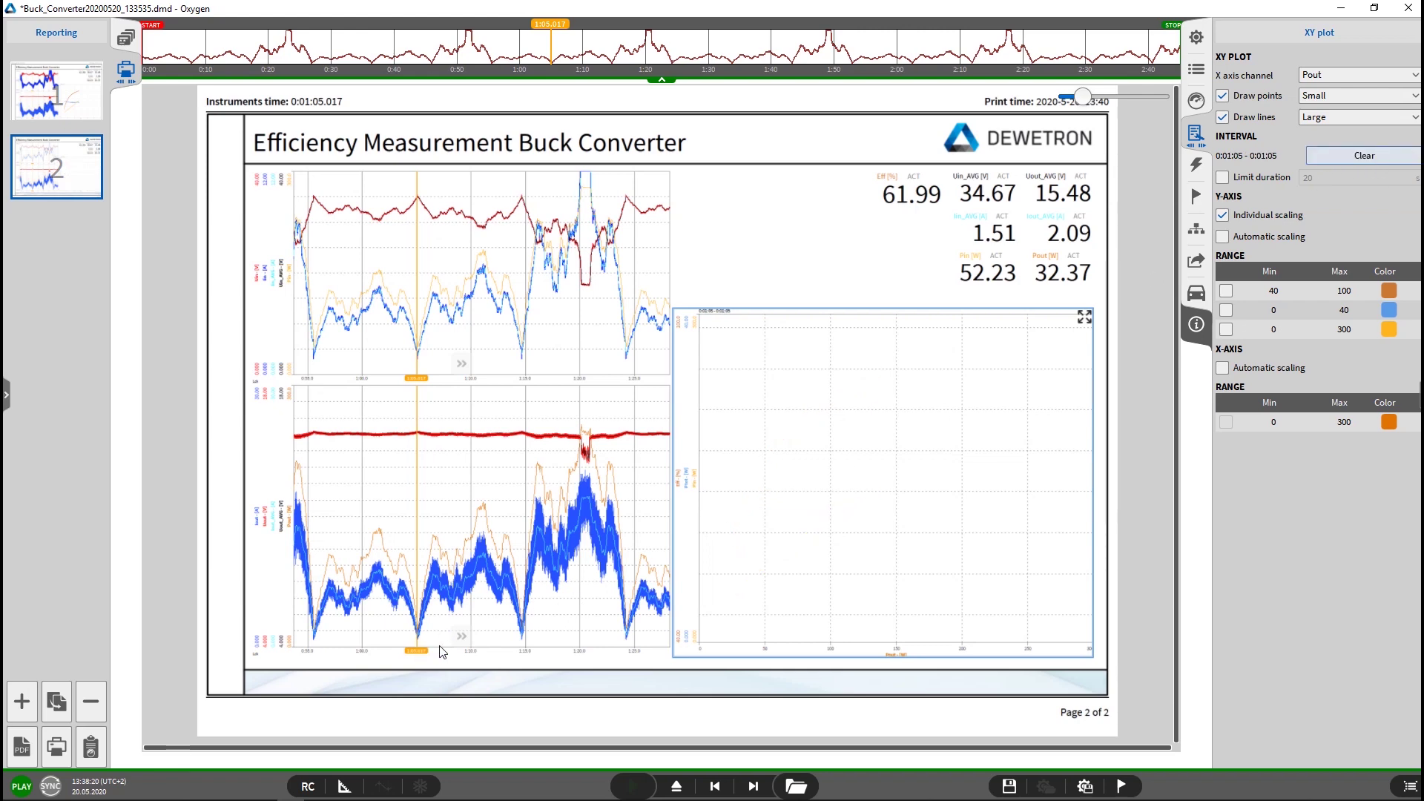
{"action": "left_click_drag", "start_coordinate": [437, 652], "coordinate": [523, 651]}
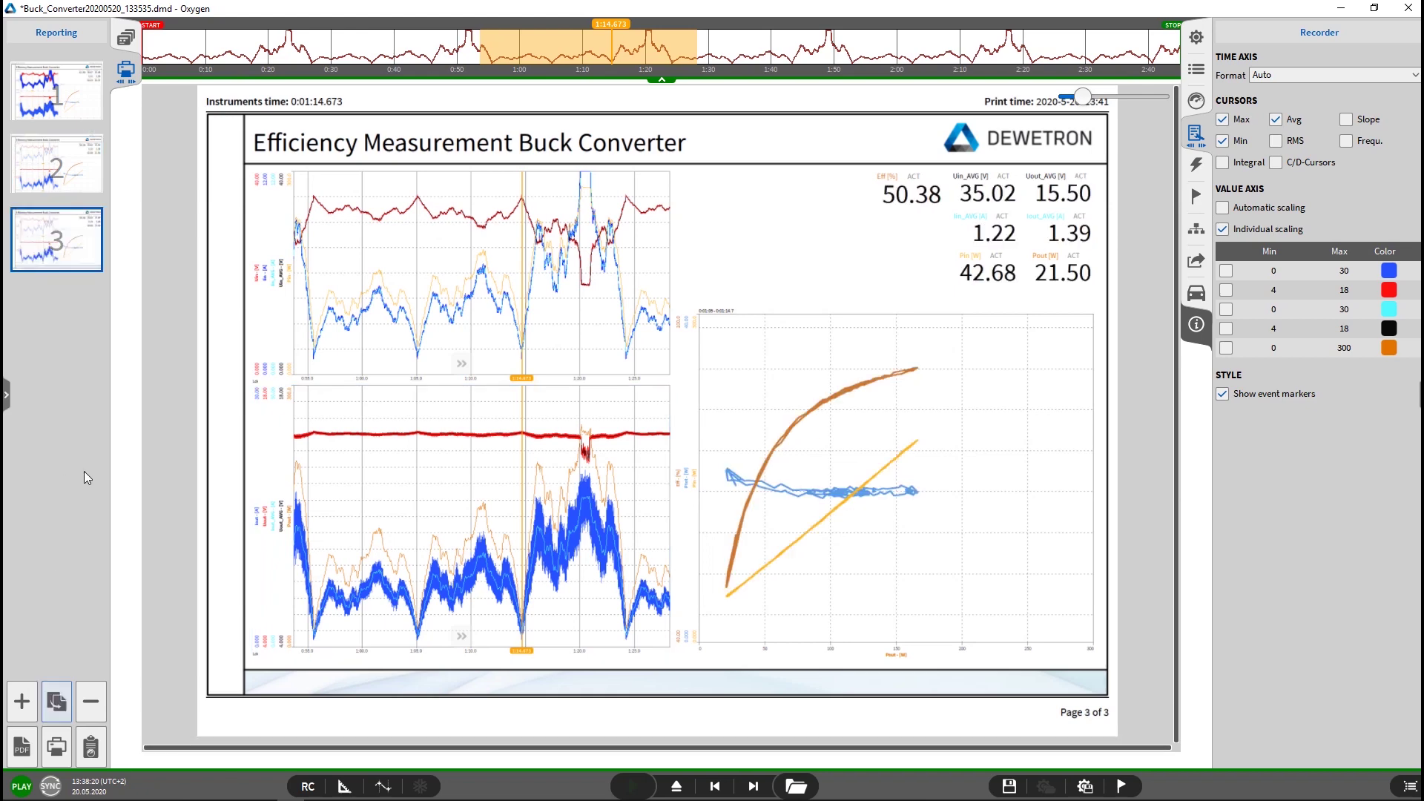
- Clear page 3's XY plot, redraw it over the 1:14.7–1:24.4 cycle, then show page 2
{"action": "left_click", "coordinate": [787, 528]}
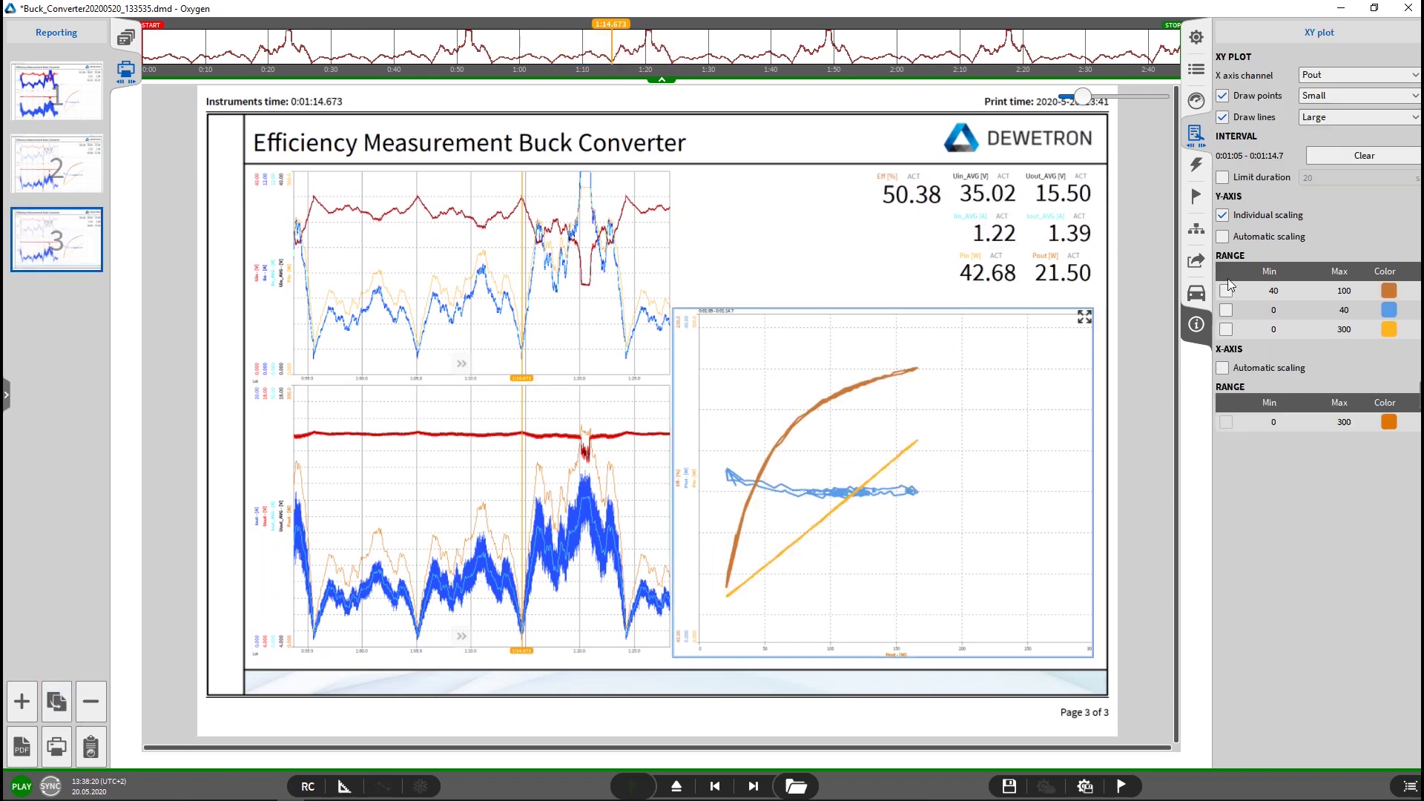
{"action": "left_click", "coordinate": [1352, 162]}
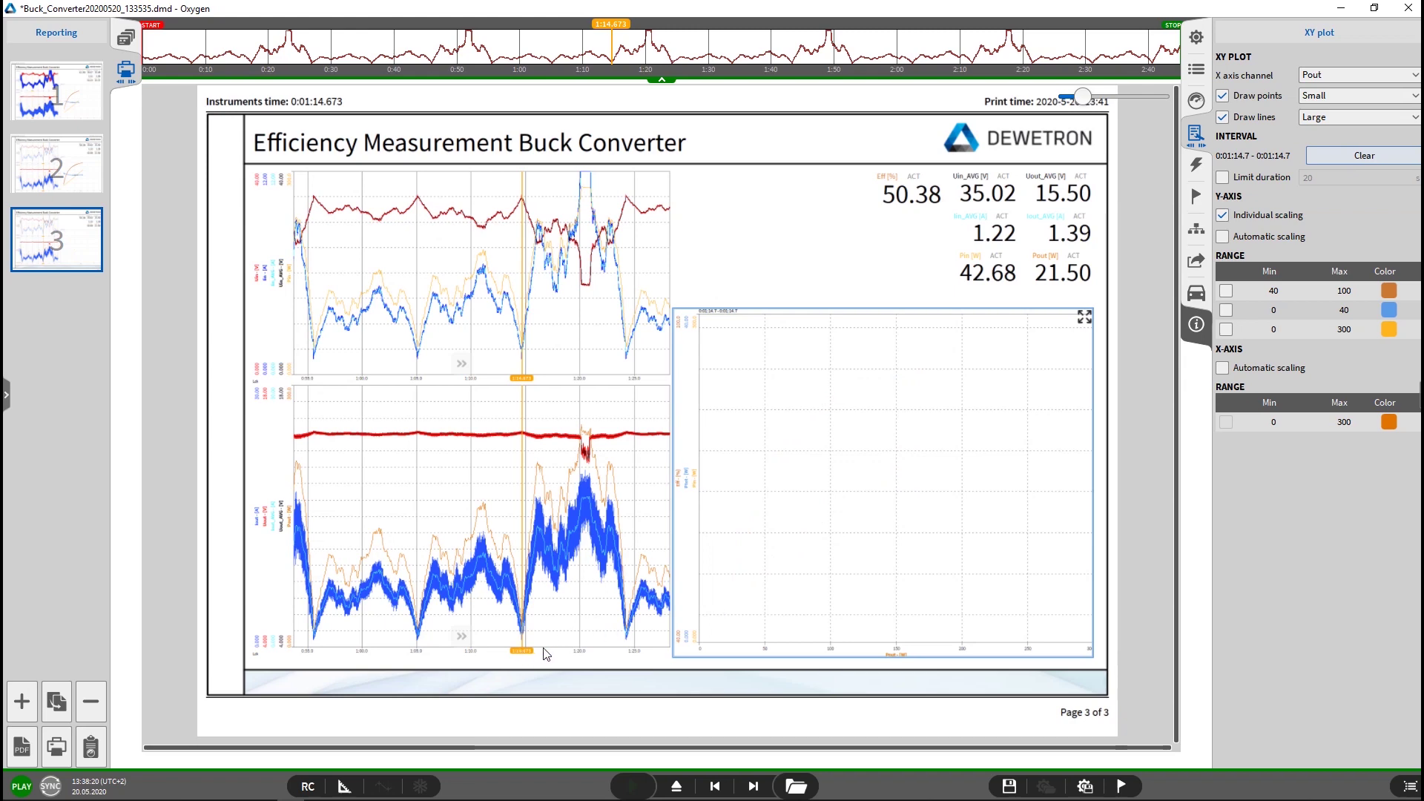
{"action": "left_click_drag", "start_coordinate": [525, 652], "coordinate": [632, 652]}
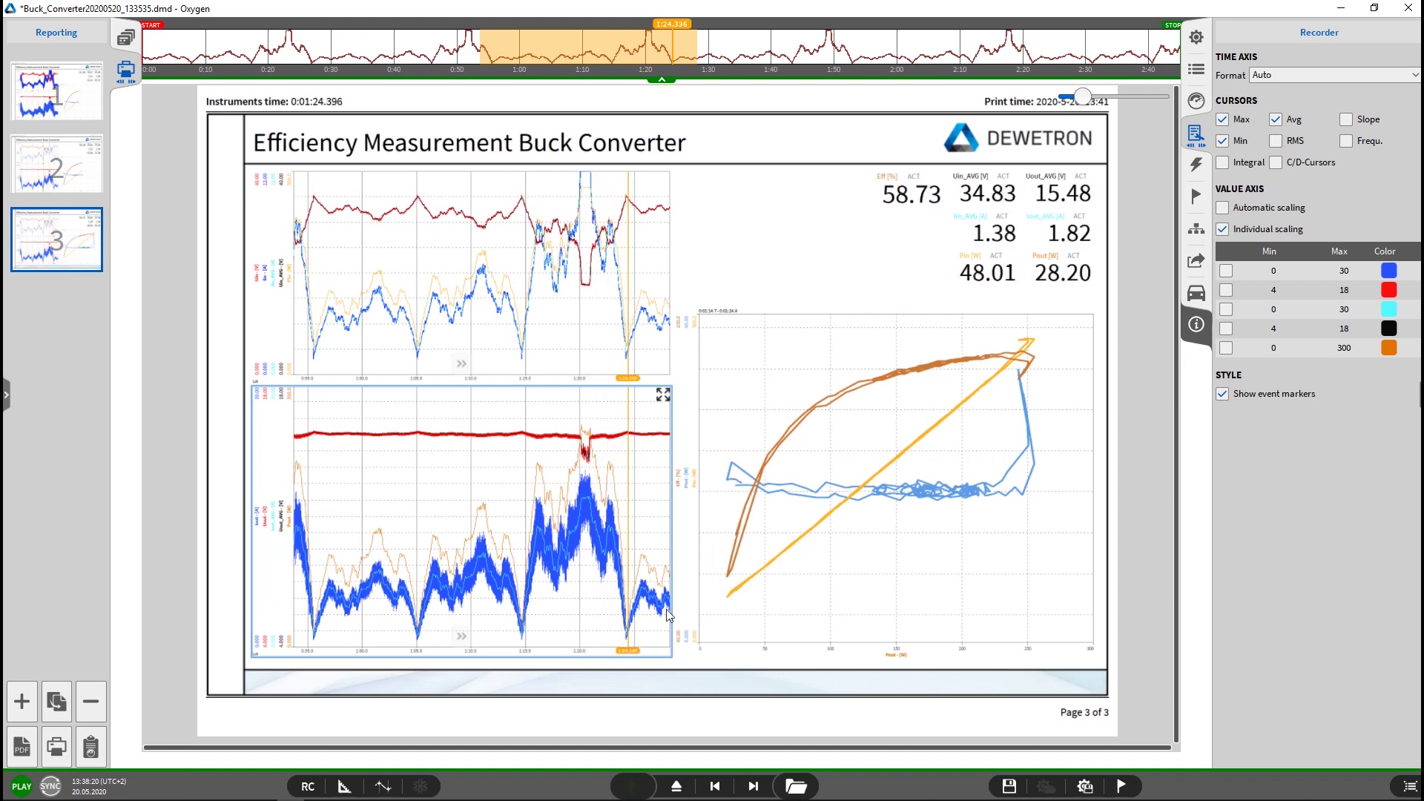
{"action": "left_click", "coordinate": [43, 110]}
{"action": "left_click", "coordinate": [50, 177]}
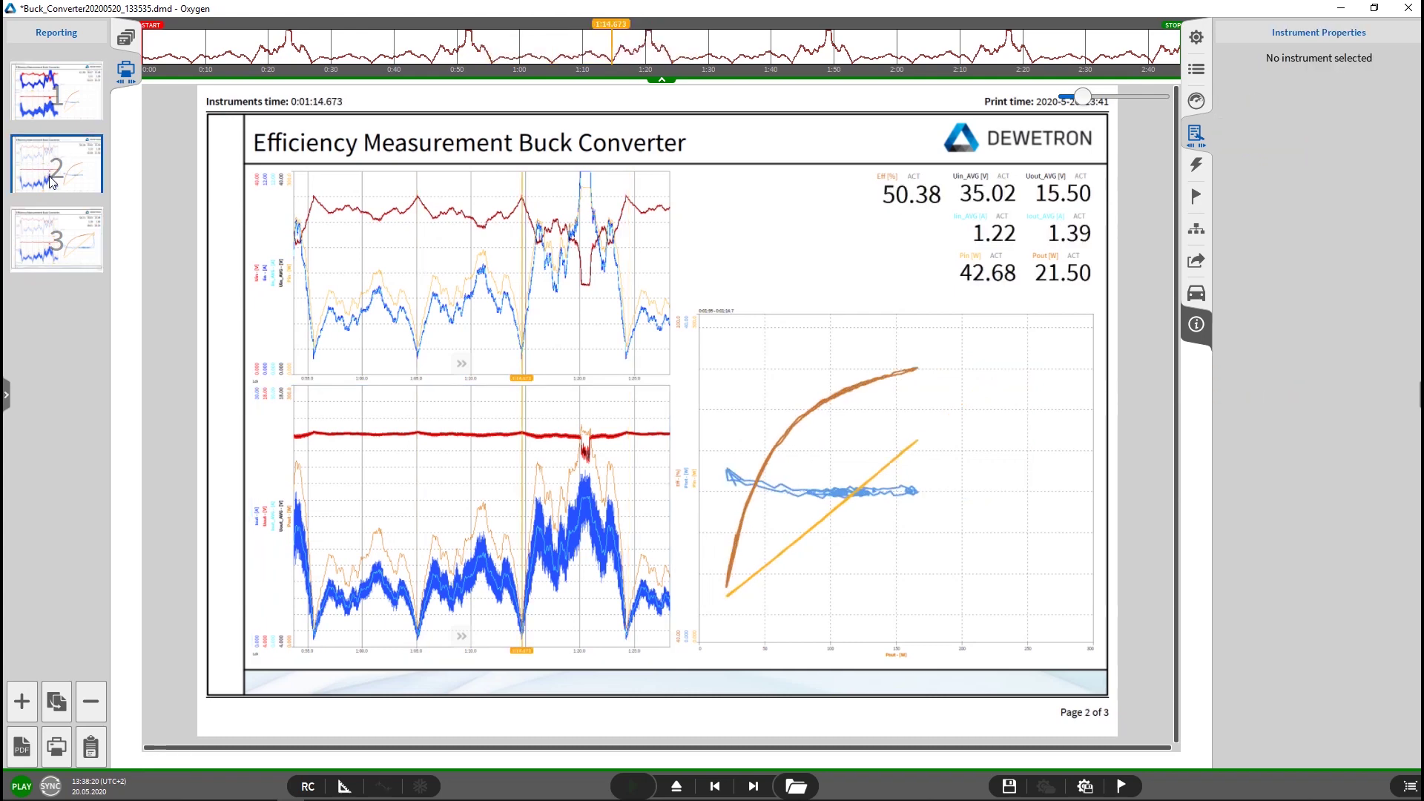
- Export the three-page report as PDF from page 3 and minimize the Oxygen window
{"action": "left_click", "coordinate": [71, 260]}
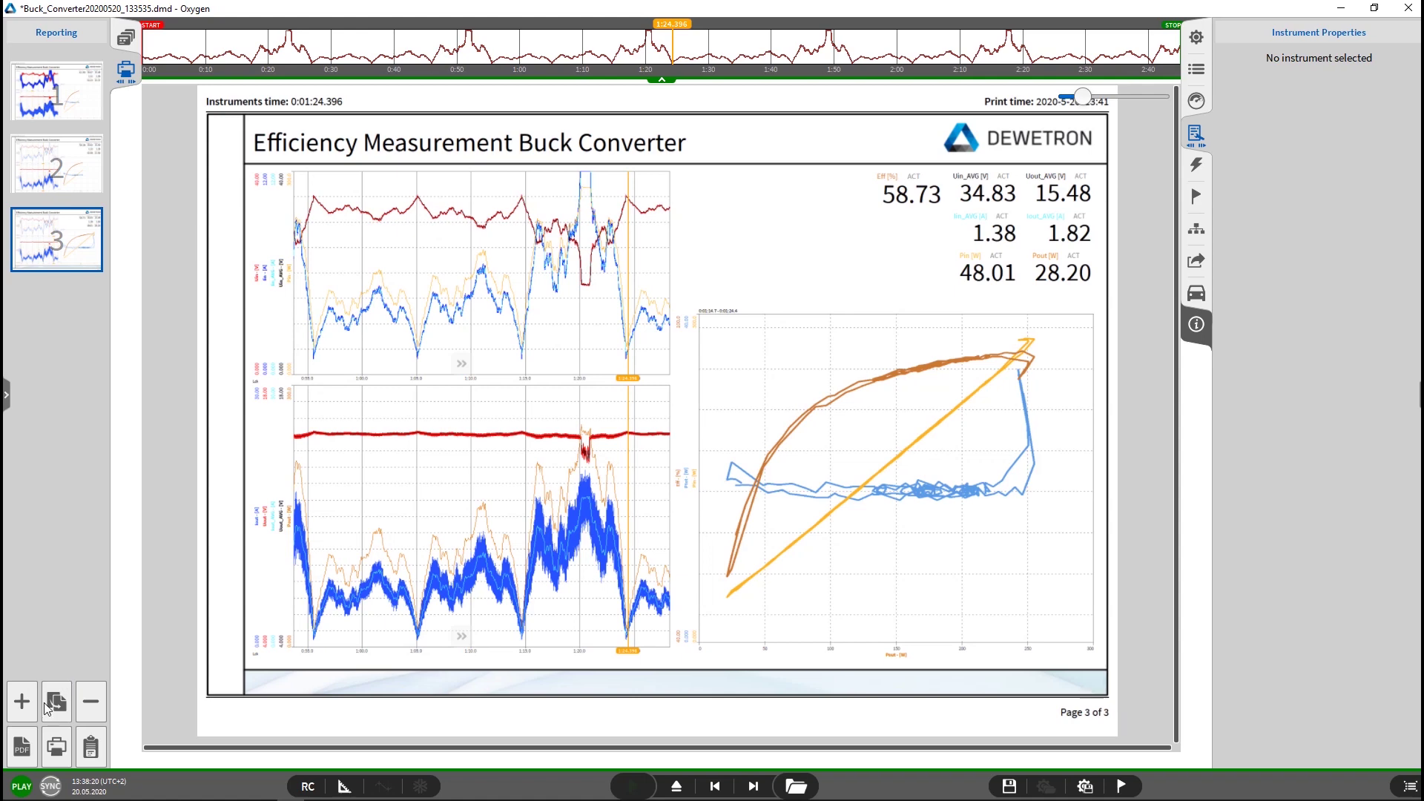
{"action": "left_click", "coordinate": [23, 751]}
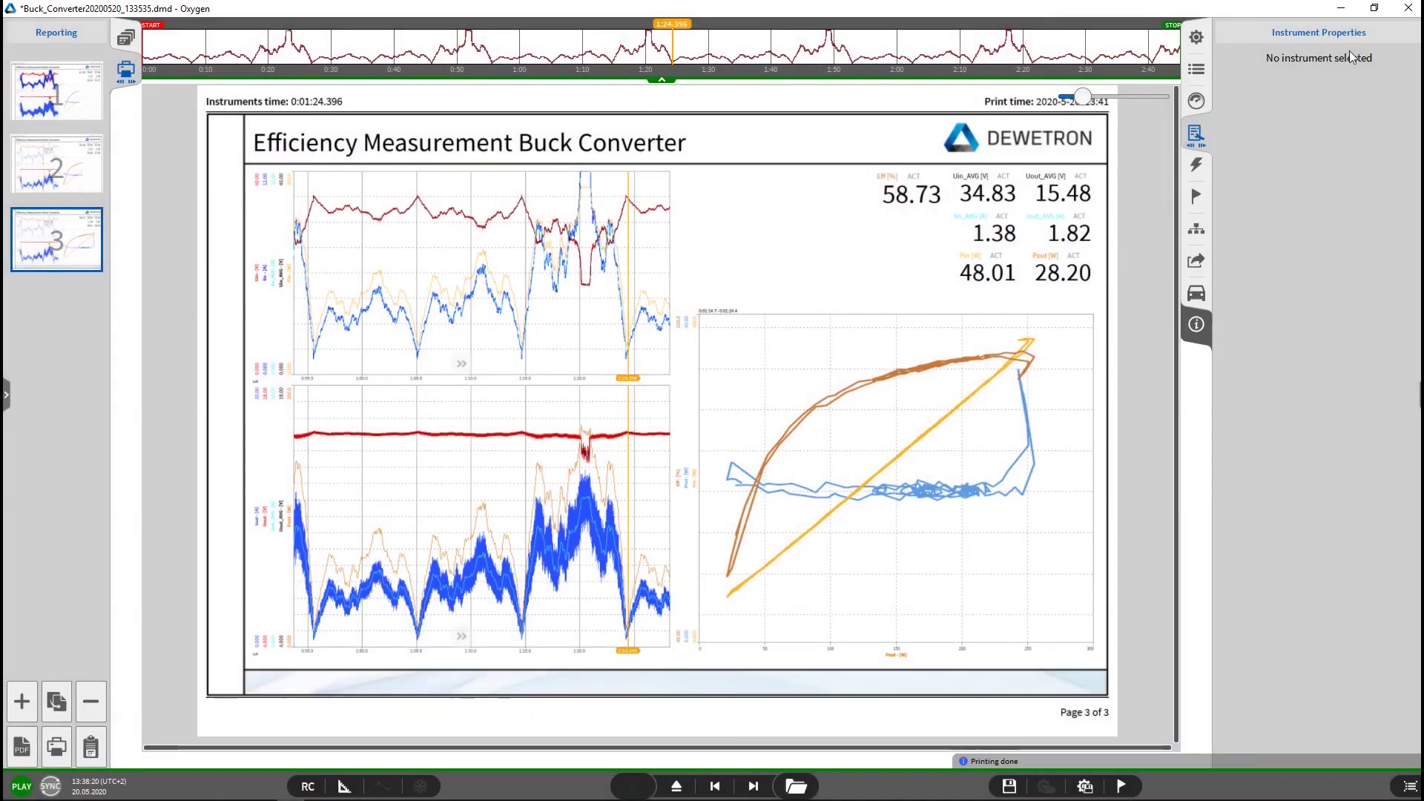
{"action": "left_click", "coordinate": [1341, 8]}
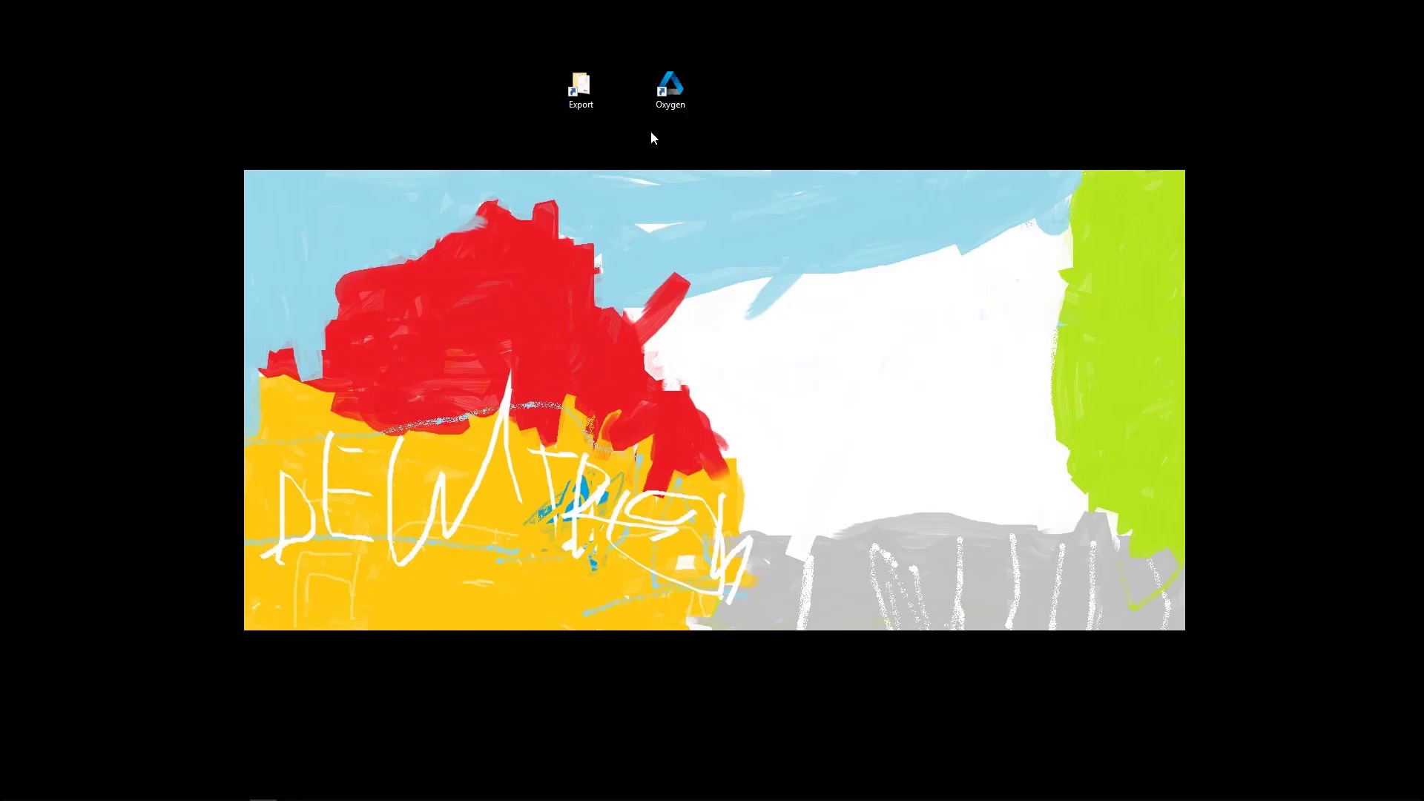
- Open Buck Converter.pdf from the Export folder, review its 3 pages at 100%, and minimize Foxit
{"action": "double_click", "coordinate": [580, 88]}
{"action": "left_click", "coordinate": [260, 195]}
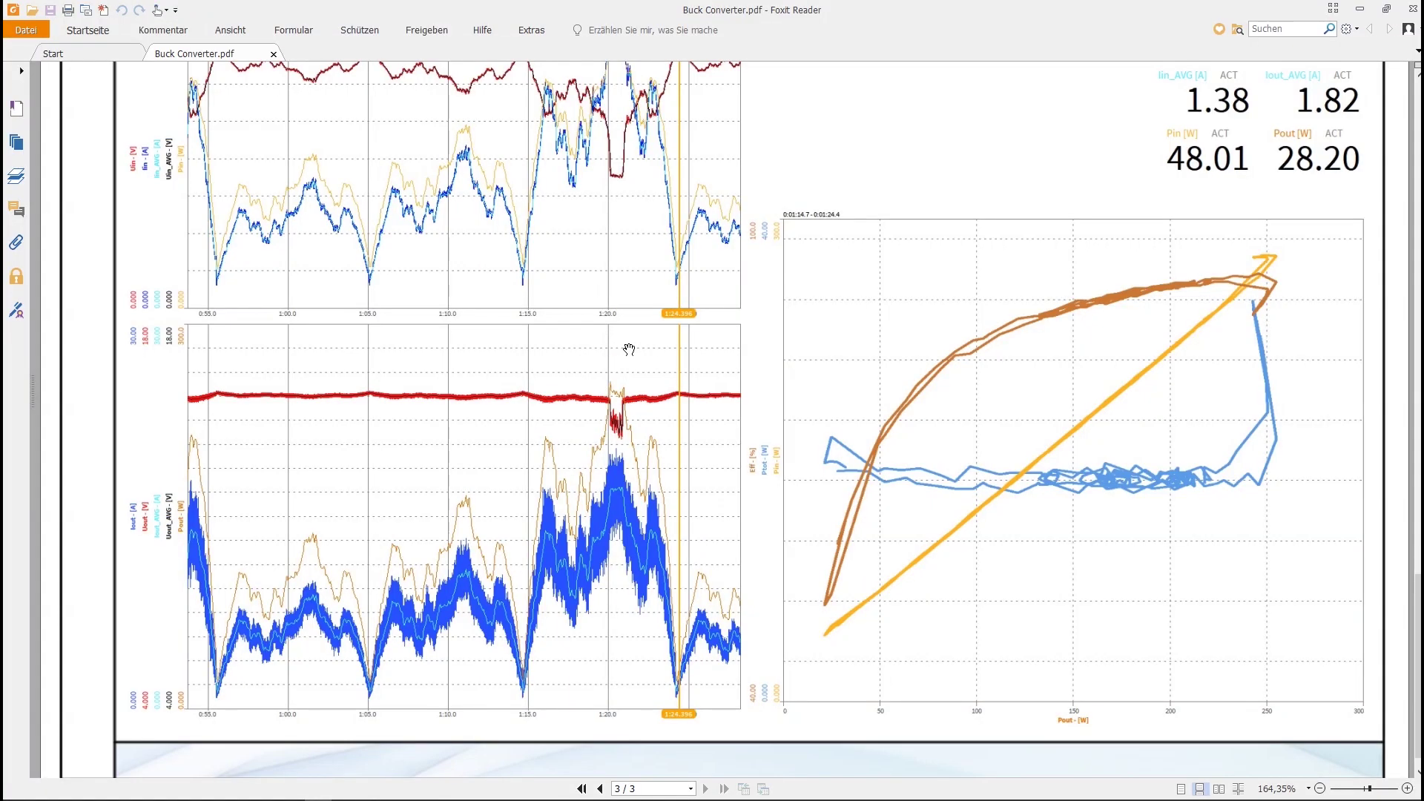
{"action": "key", "text": "ctrl+1"}
{"action": "scroll", "coordinate": [631, 363], "scroll_direction": "up", "scroll_amount": 5}
{"action": "scroll", "coordinate": [633, 379], "scroll_direction": "up", "scroll_amount": 10}
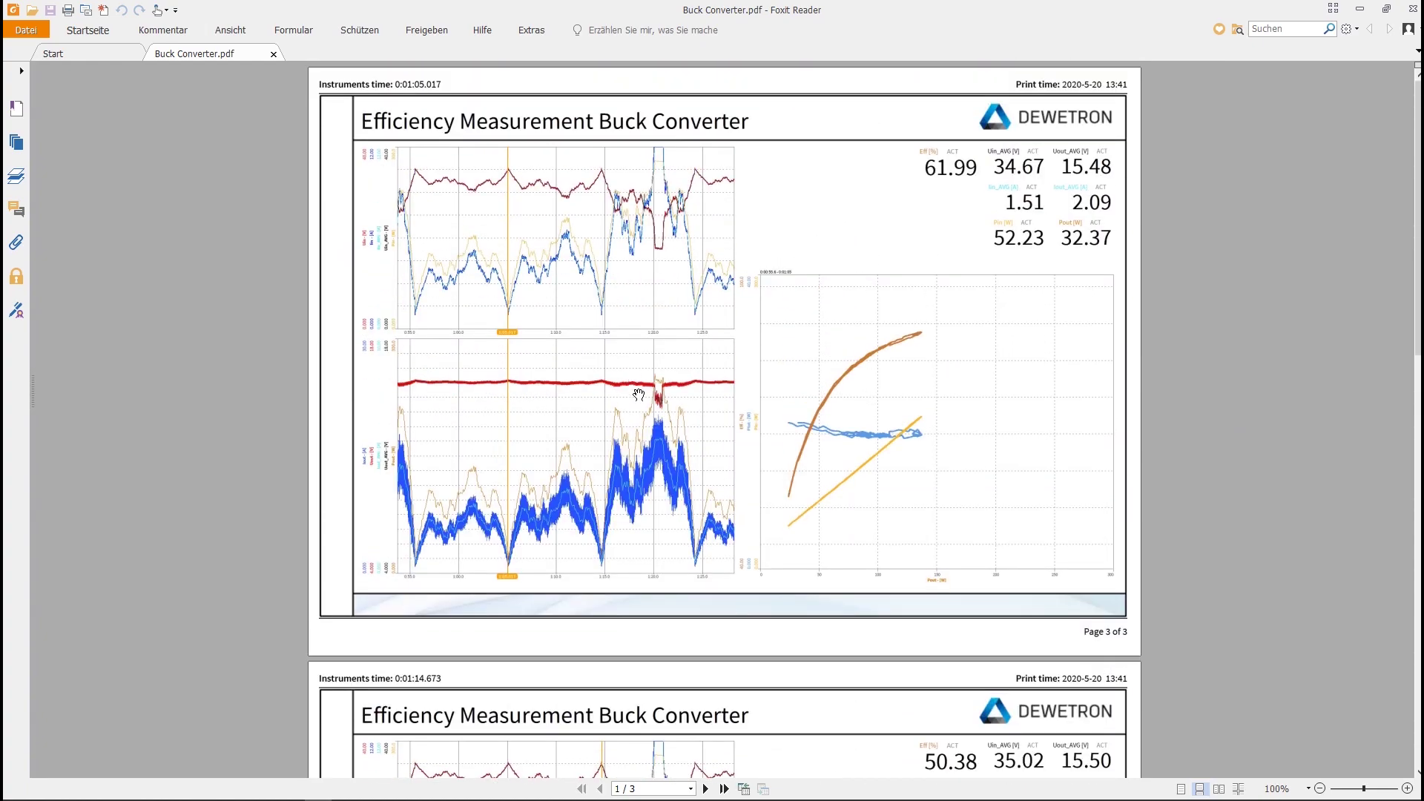
{"action": "scroll", "coordinate": [635, 398], "scroll_direction": "down", "scroll_amount": 10}
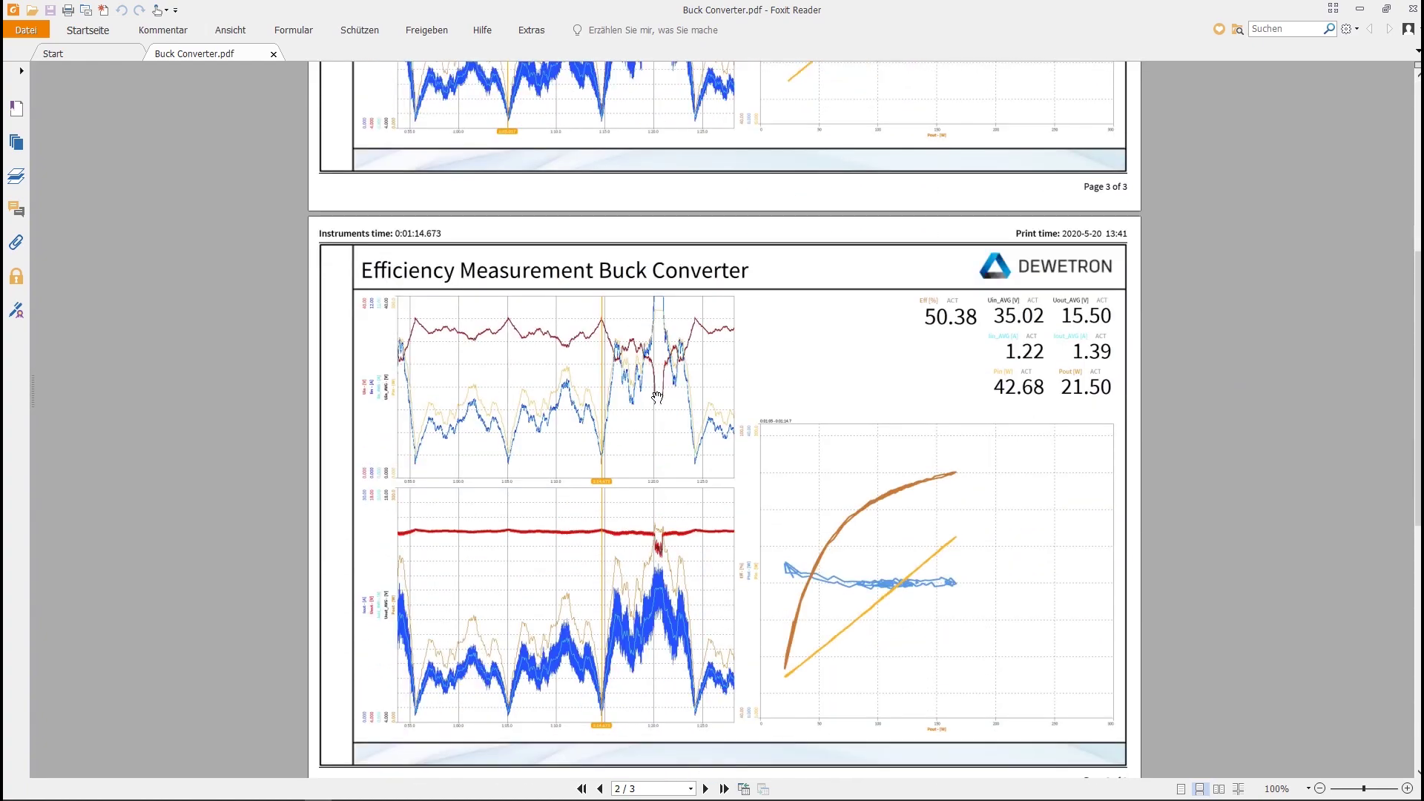
{"action": "left_click", "coordinate": [1360, 9]}
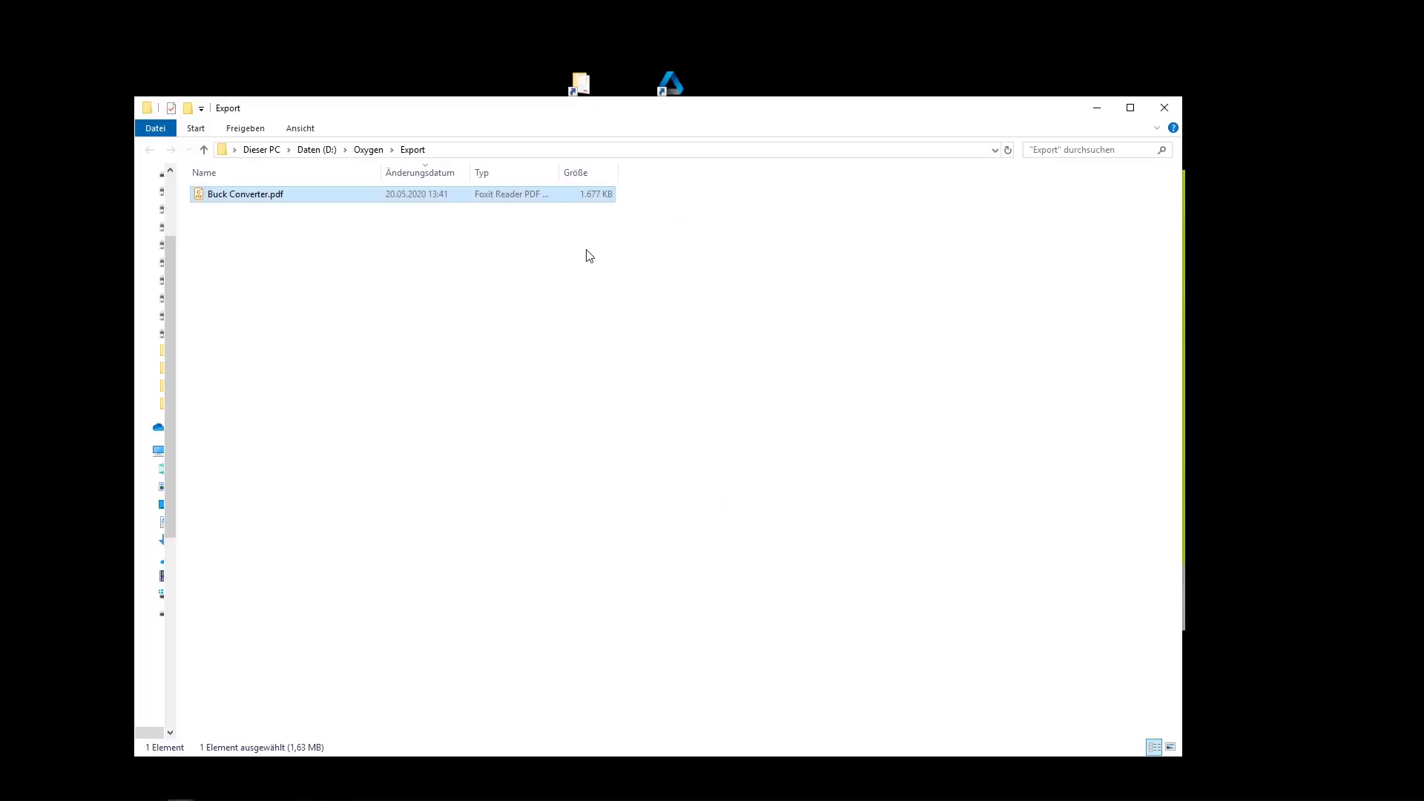
- Return to Oxygen, save the measurement file with Ctrl+S, and toggle design mode on and off
{"action": "left_click", "coordinate": [291, 797]}
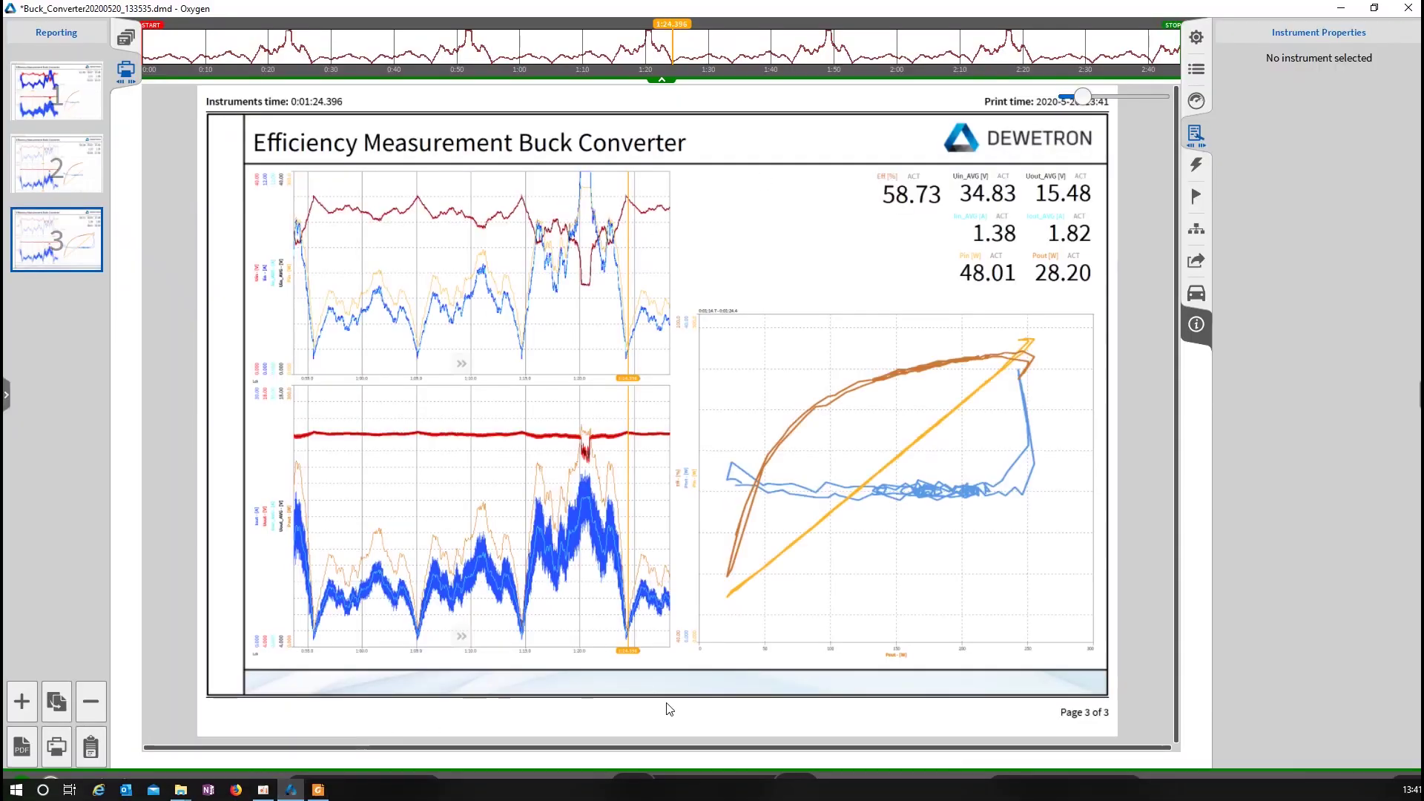
{"action": "key", "text": "ctrl+s"}
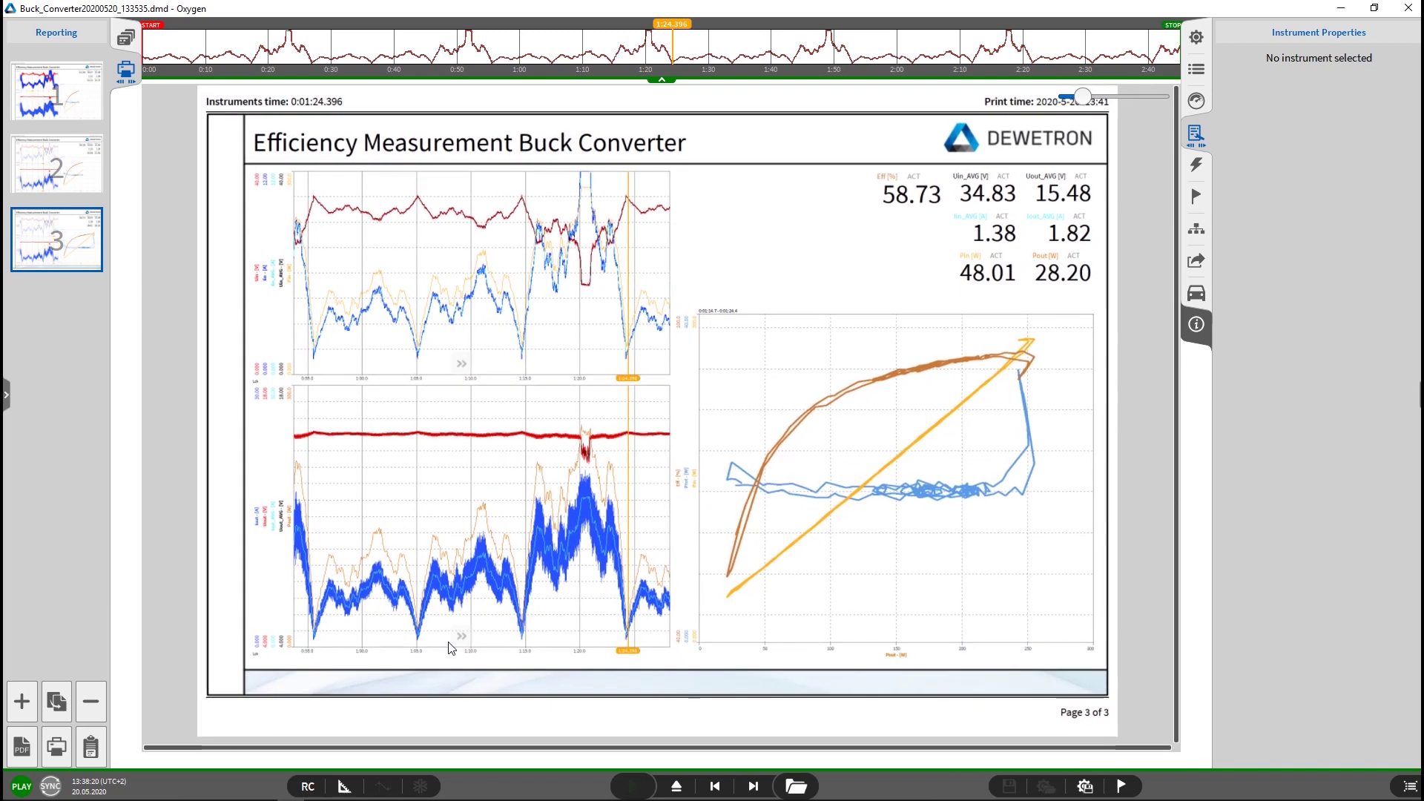
{"action": "left_click", "coordinate": [347, 786]}
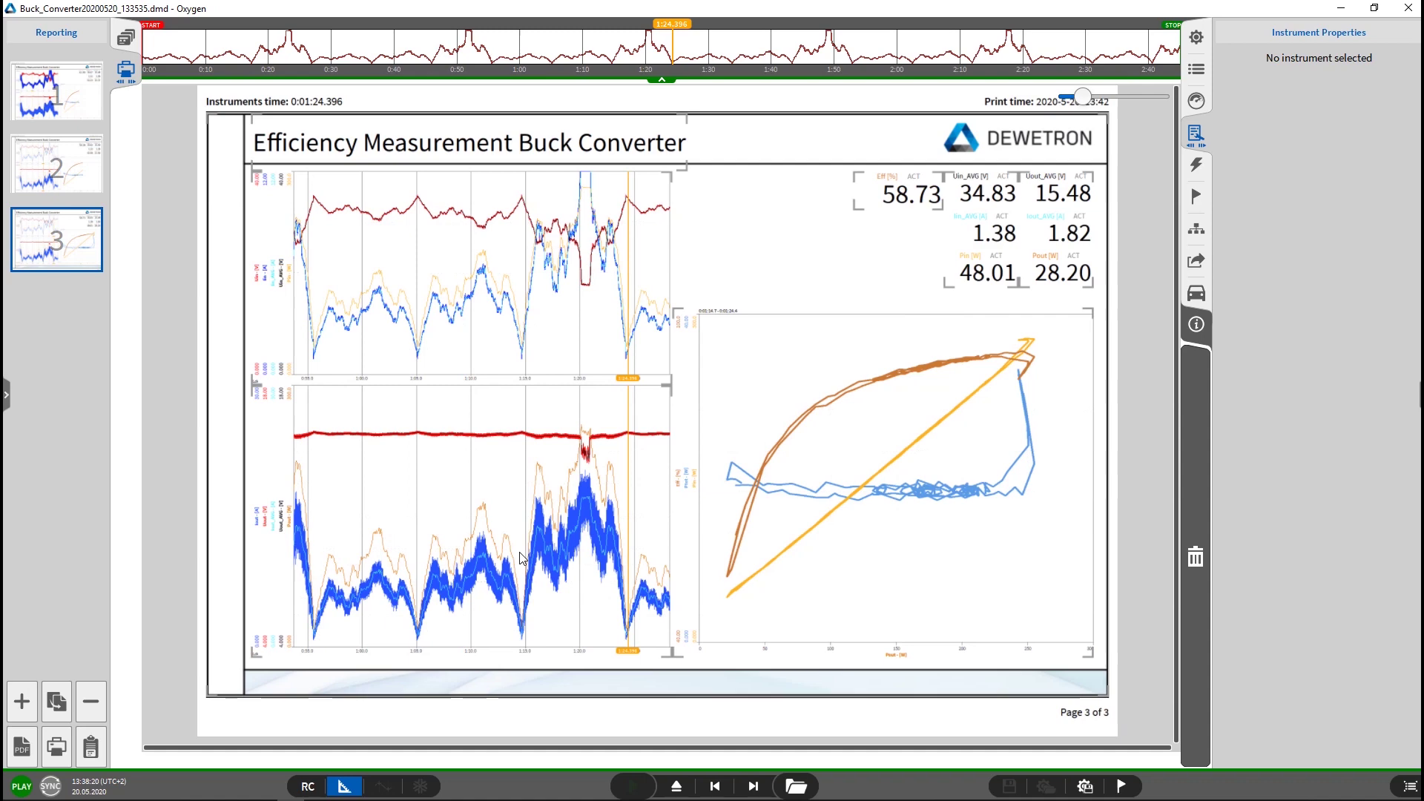
{"action": "left_click", "coordinate": [345, 786]}
- Zoom page 3's lower chart to a shorter span, show page 2, then the data channel list
{"action": "left_click", "coordinate": [525, 632]}
{"action": "left_click_drag", "start_coordinate": [519, 564], "coordinate": [642, 565]}
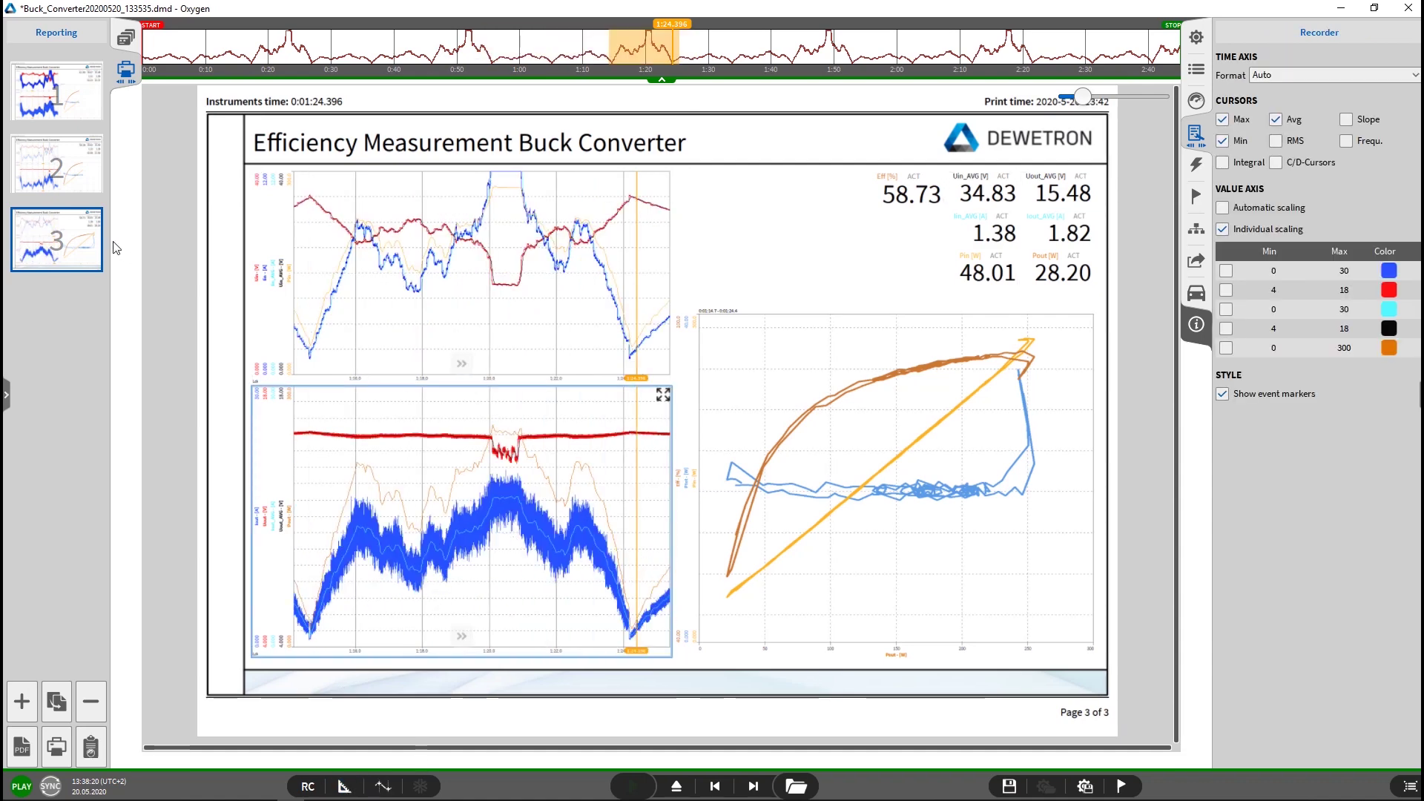
{"action": "left_click", "coordinate": [98, 184]}
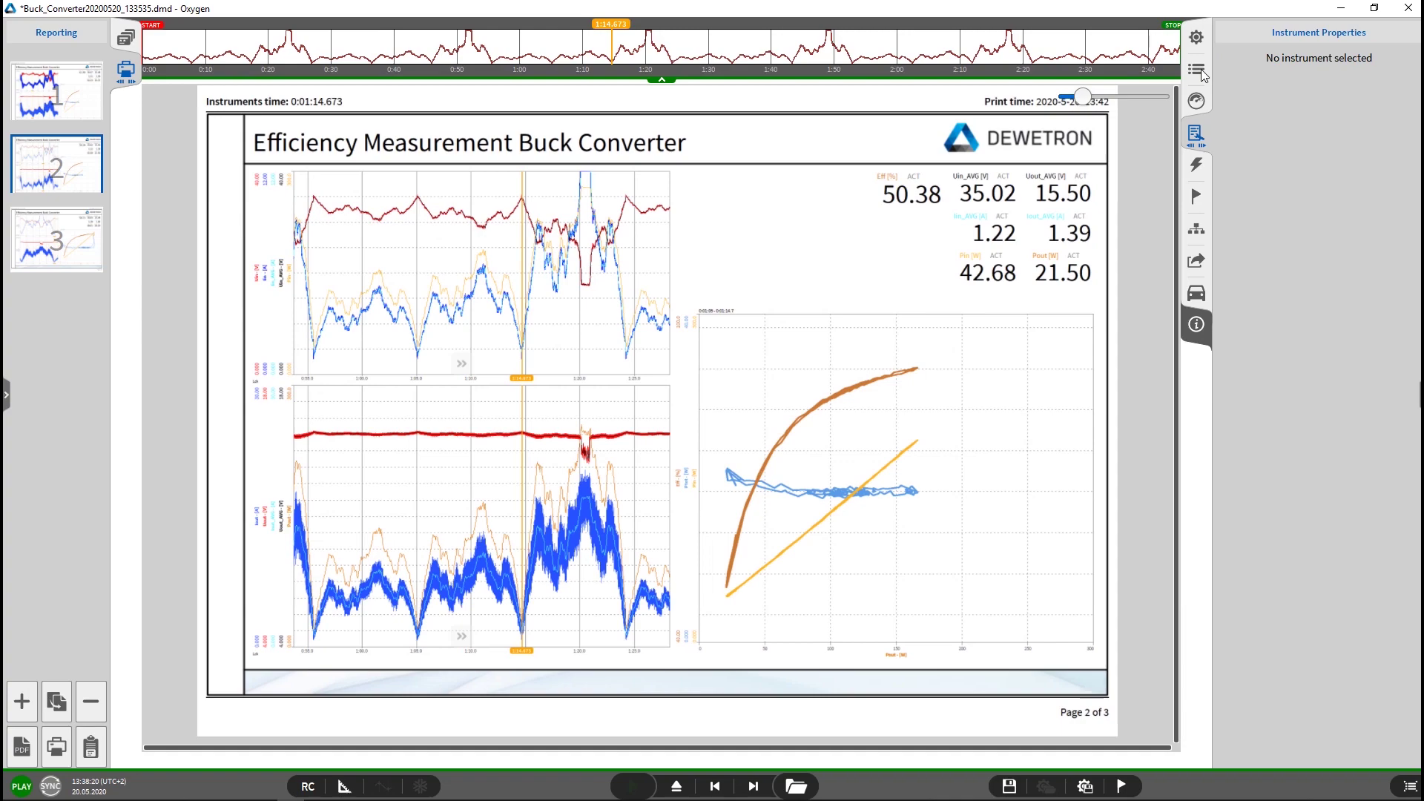
{"action": "left_click", "coordinate": [1197, 70]}
- View the full channel setup and cancel the Add Channel dialog without adding a channel
{"action": "left_click", "coordinate": [1195, 68]}
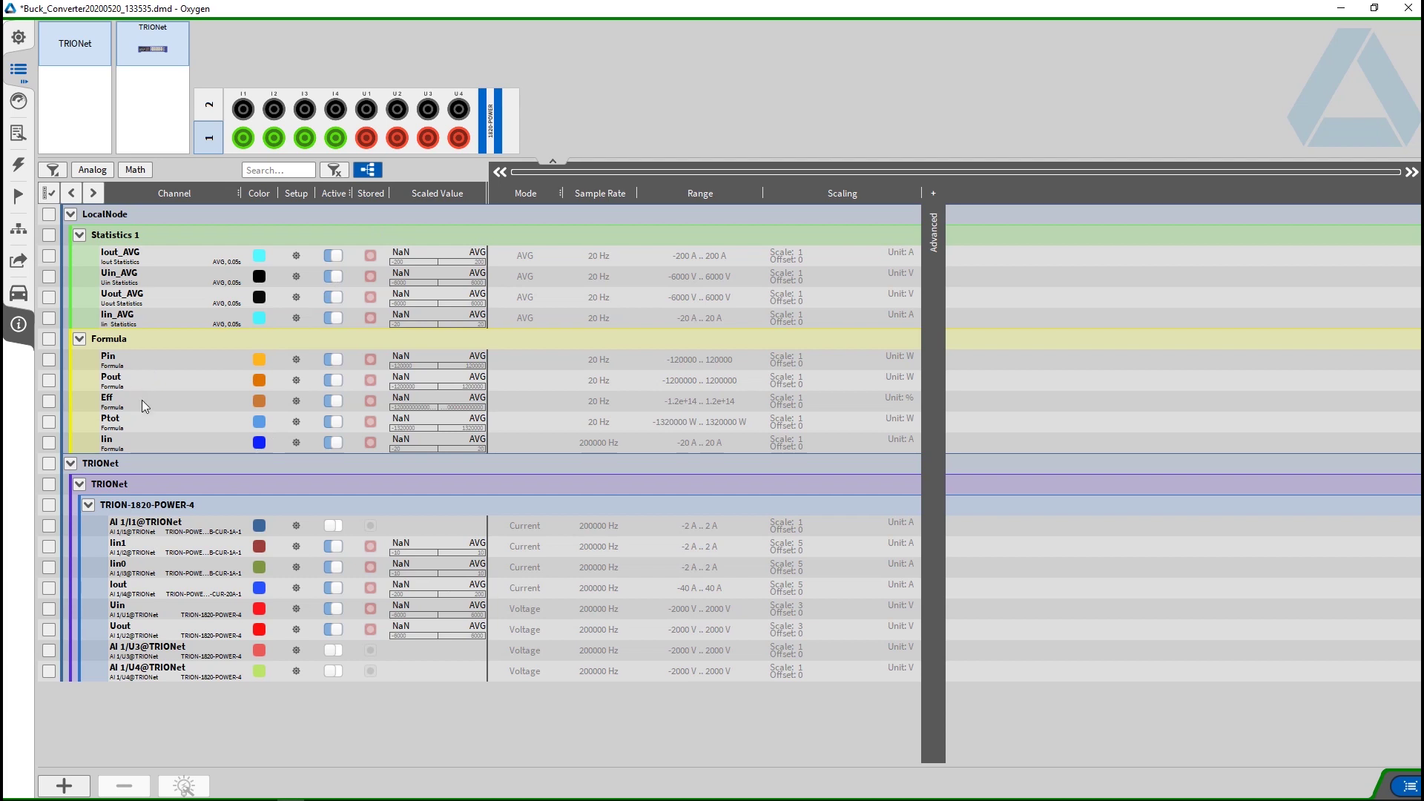
{"action": "left_click", "coordinate": [73, 792]}
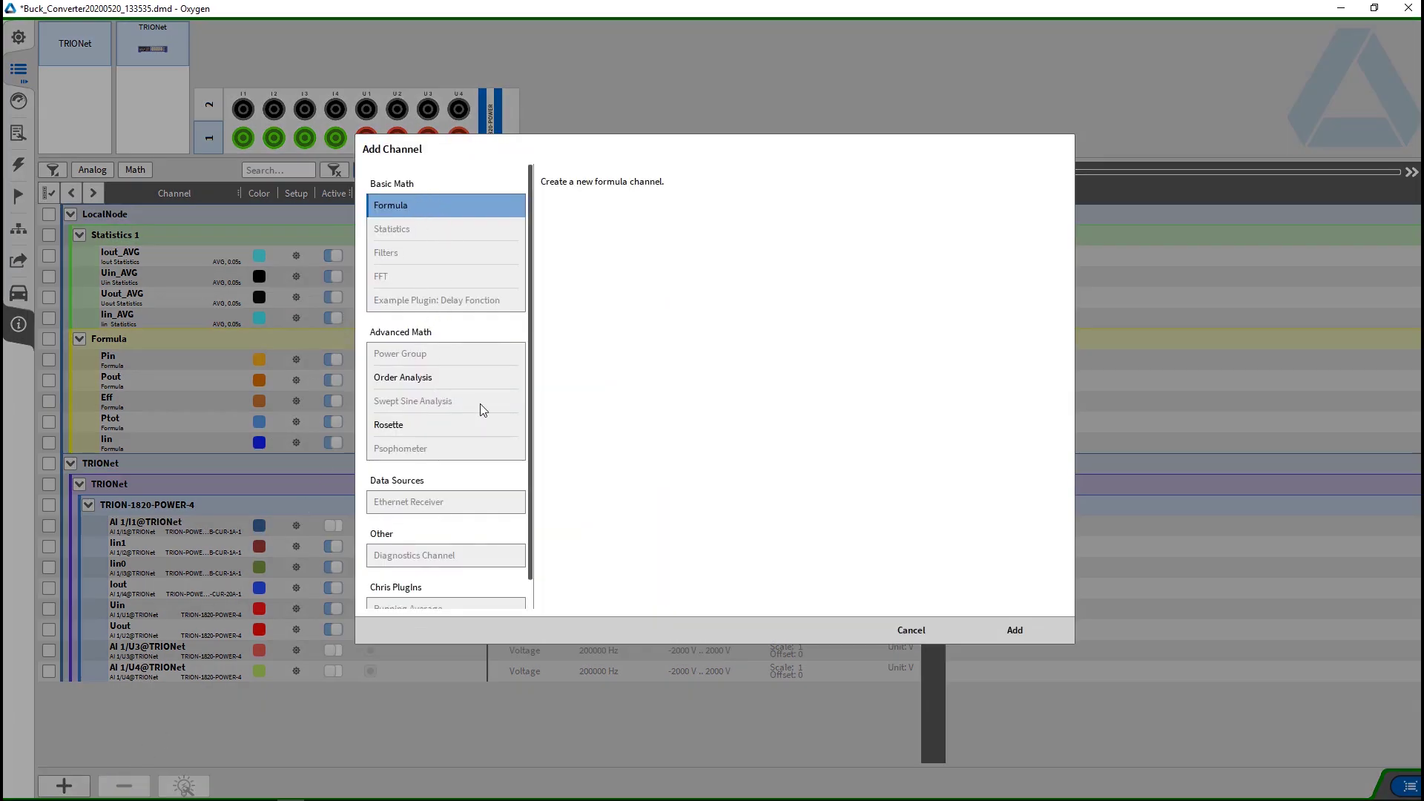
{"action": "left_click", "coordinate": [920, 628]}
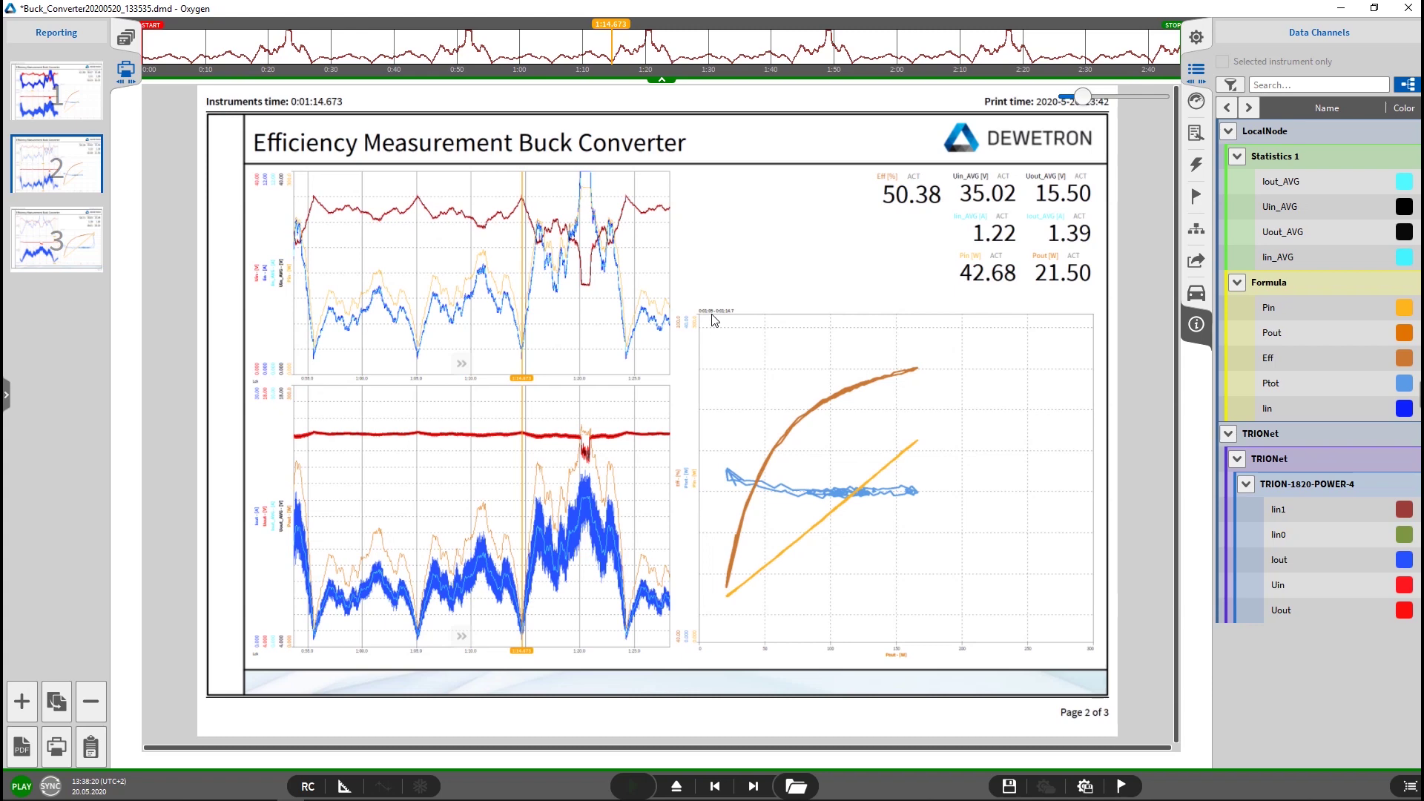
- Close the Reporting panel, open Screens, and view schematic screen 2, then title screen 1
{"action": "left_click", "coordinate": [127, 39]}
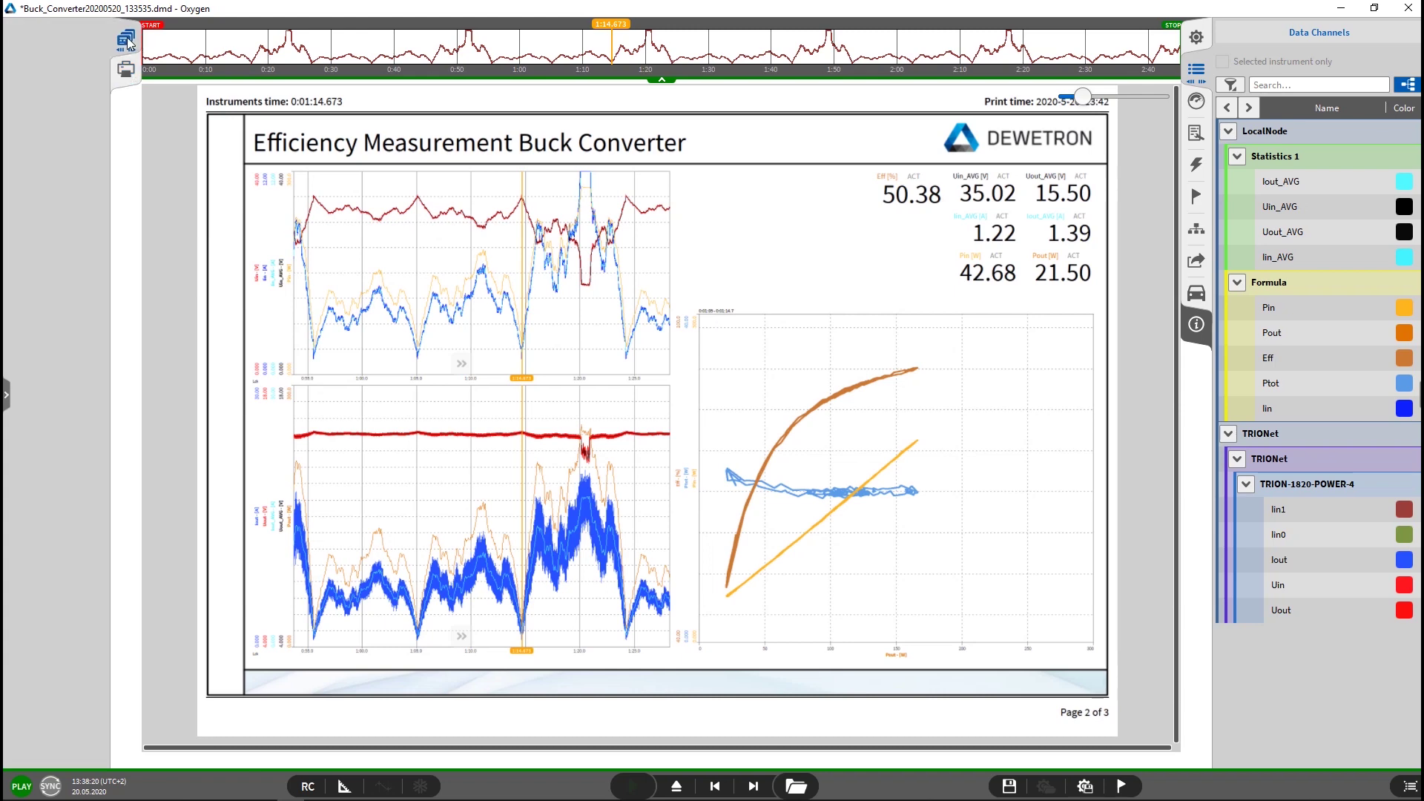
{"action": "left_click", "coordinate": [126, 39]}
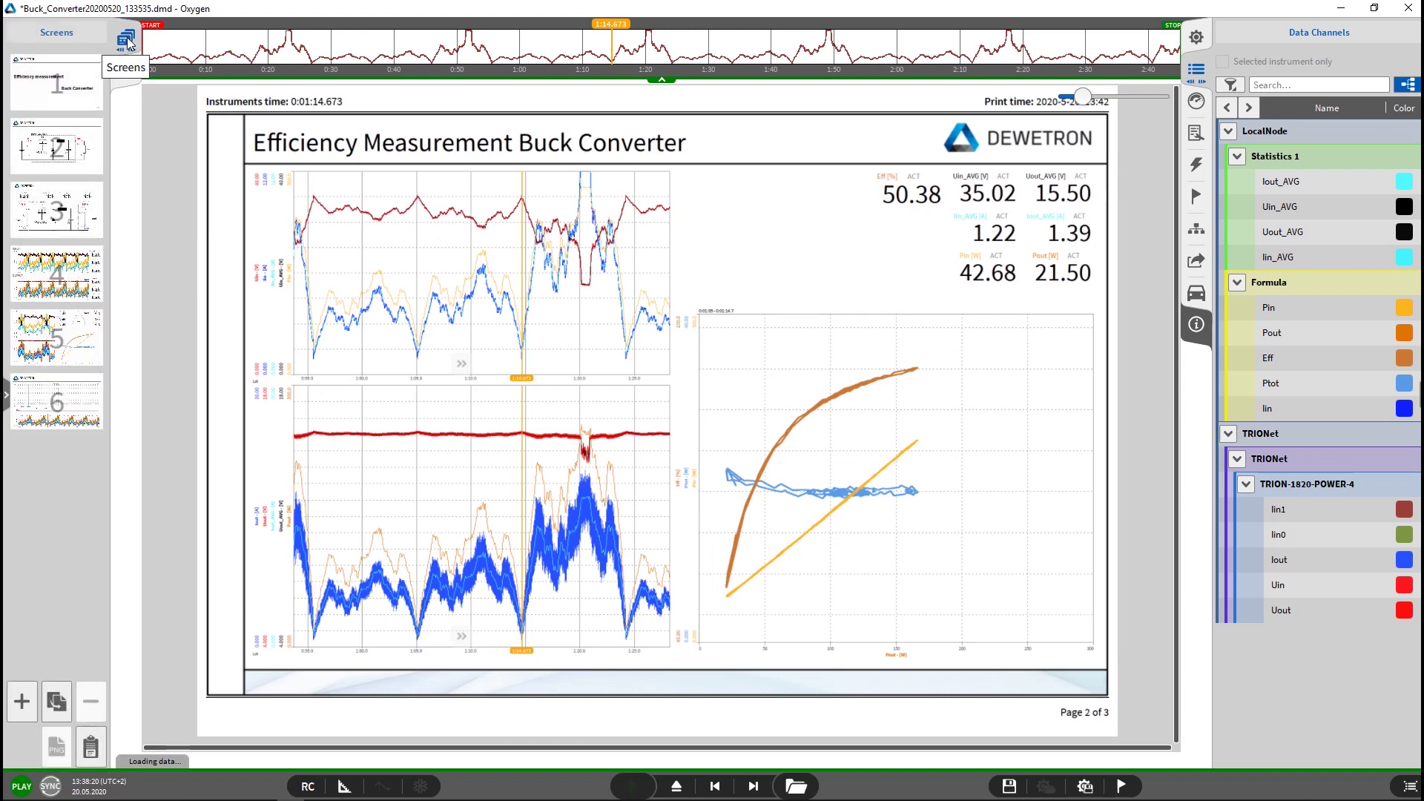
{"action": "left_click", "coordinate": [57, 160]}
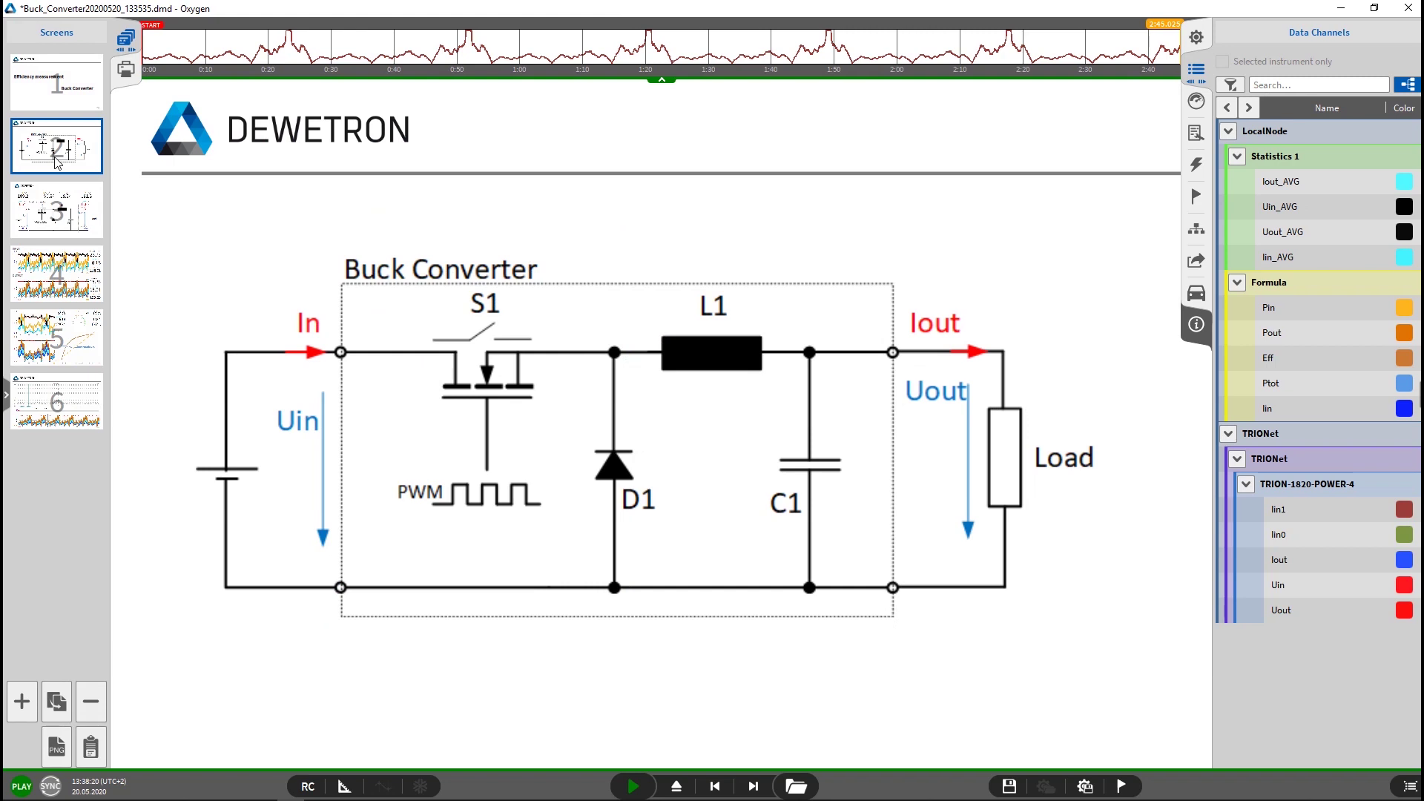
{"action": "left_click", "coordinate": [49, 94]}
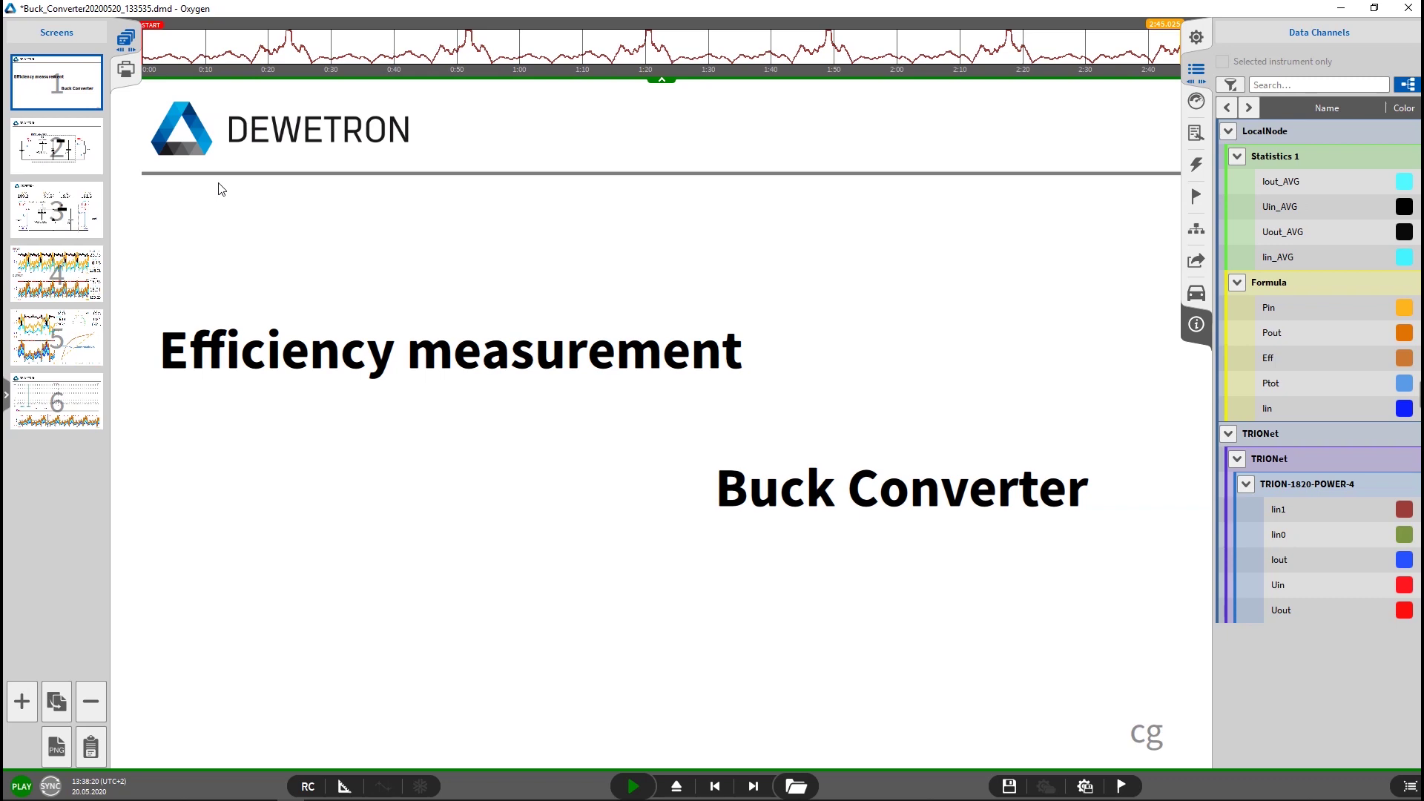